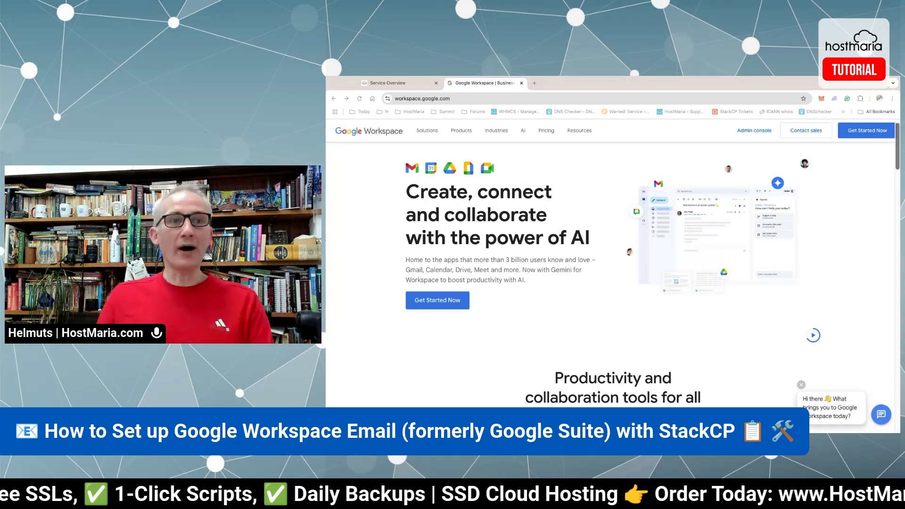
Check the hostmariademo.com domain in the hosting control panel, then reload the Google Workspace homepage.
left_click(396, 83)
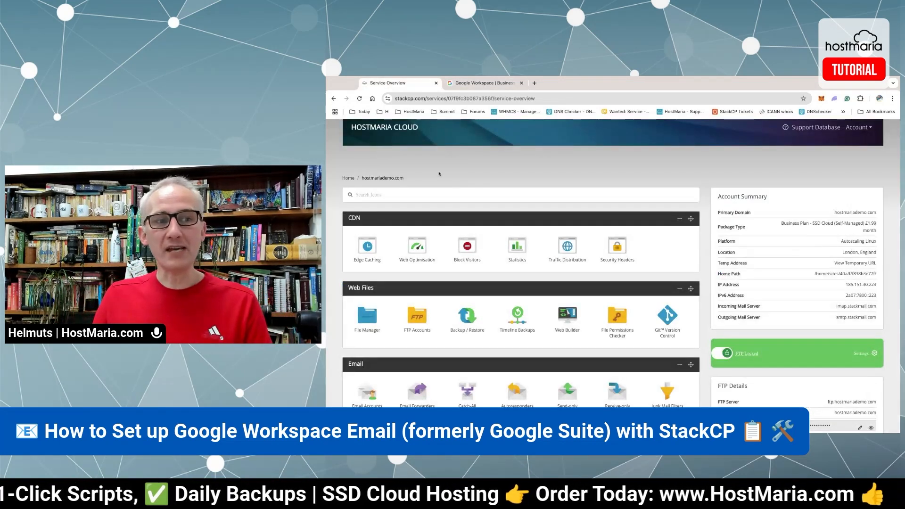
left_click_drag(361, 178, 412, 179)
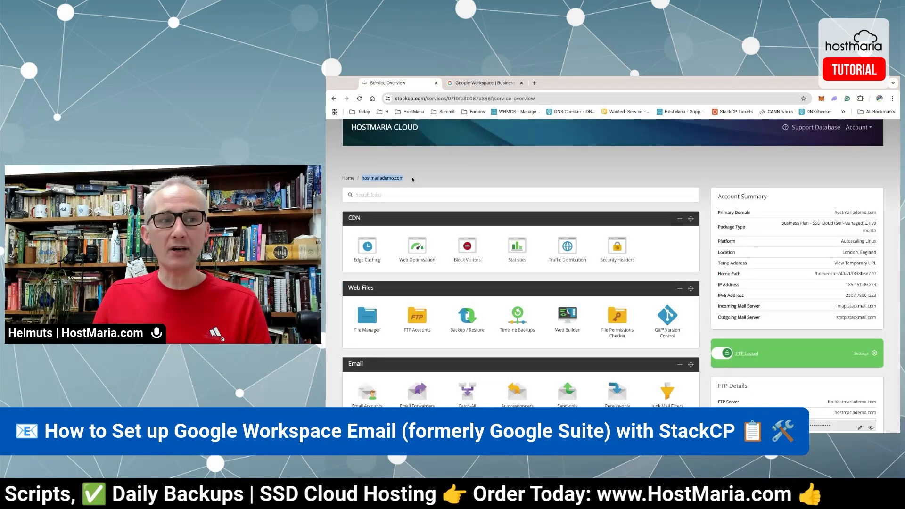
left_click(470, 183)
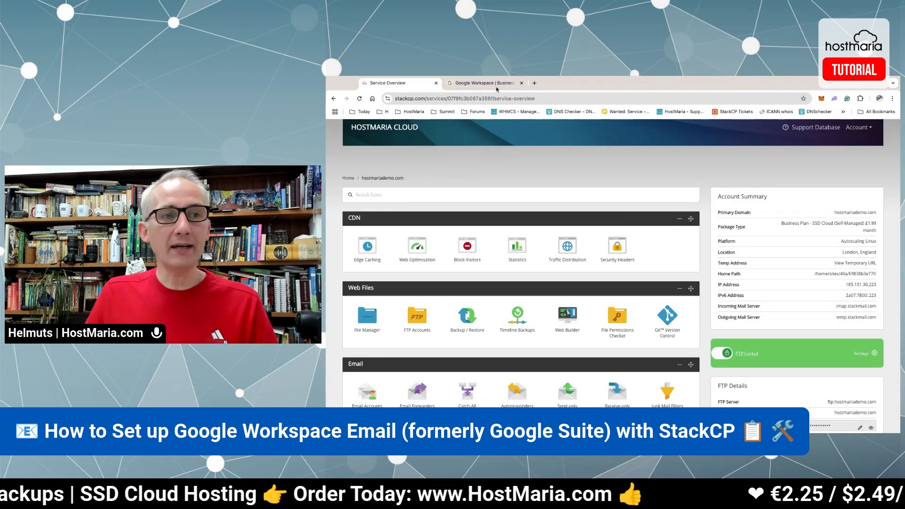
left_click(496, 88)
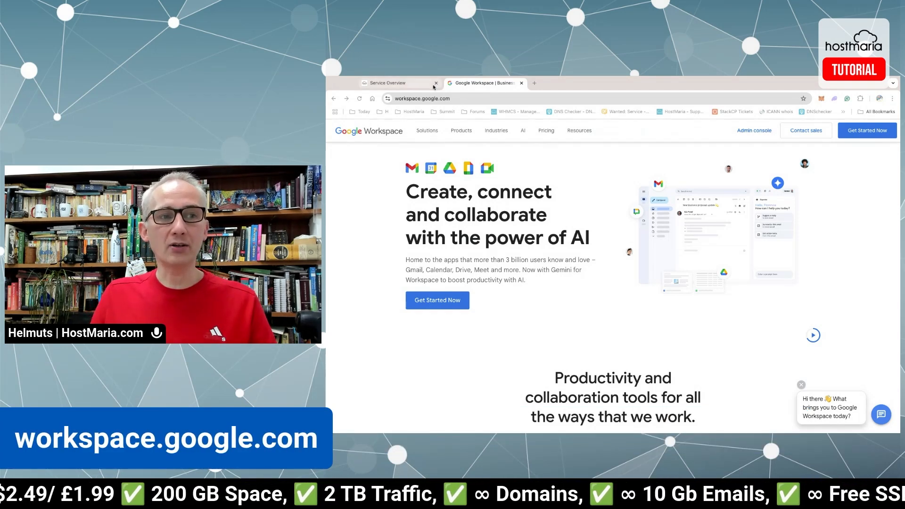
left_click(455, 99)
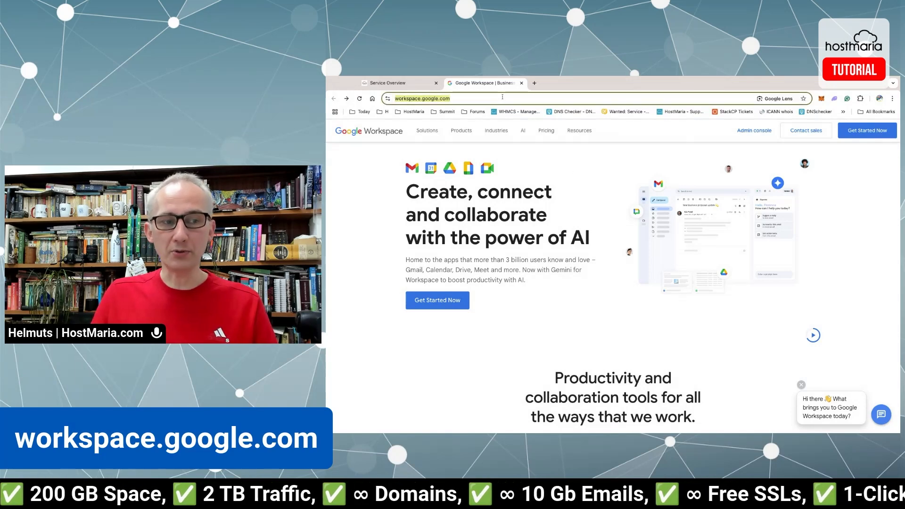
key("Return")
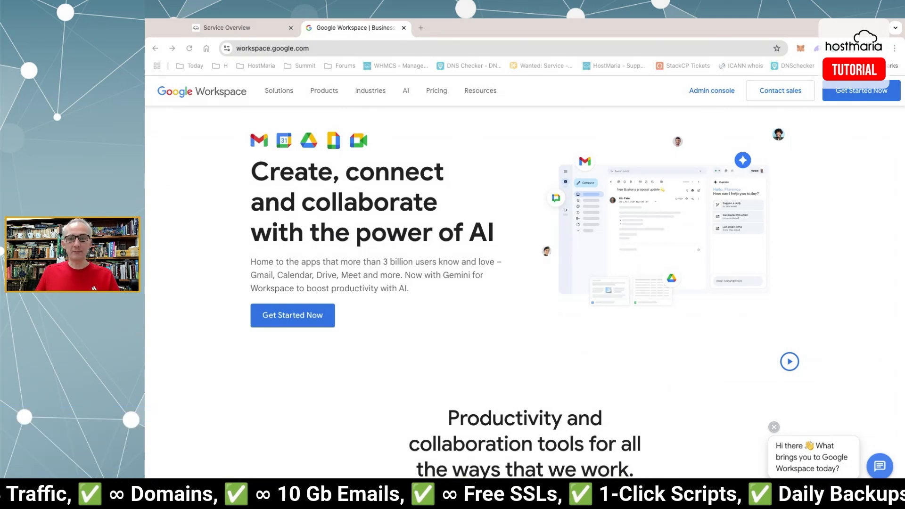
Begin sign-up with business name 'No Stress Limited' and a company size of 2–9 employees.
left_click(296, 320)
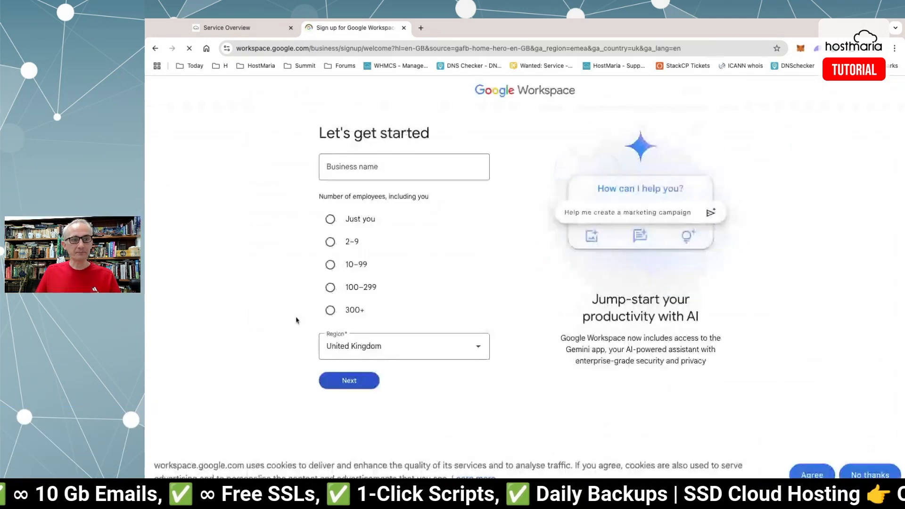
left_click(370, 164)
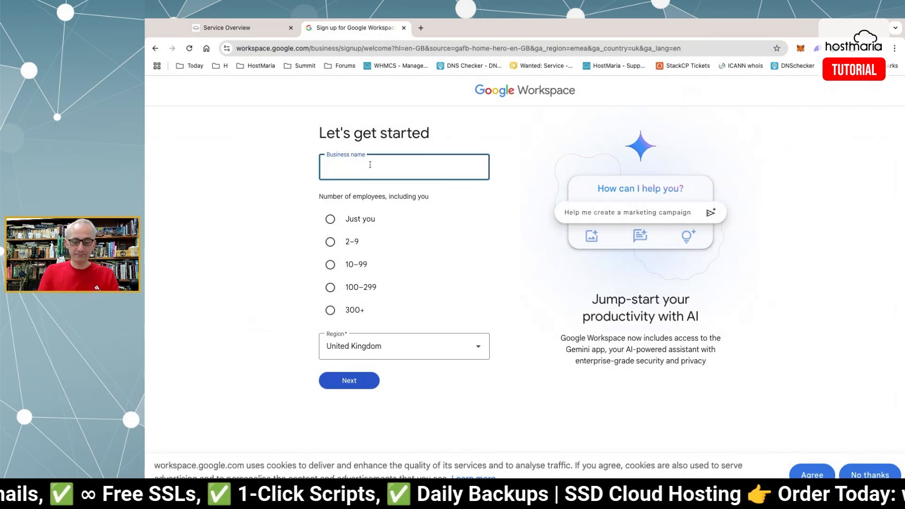
type("No Stress")
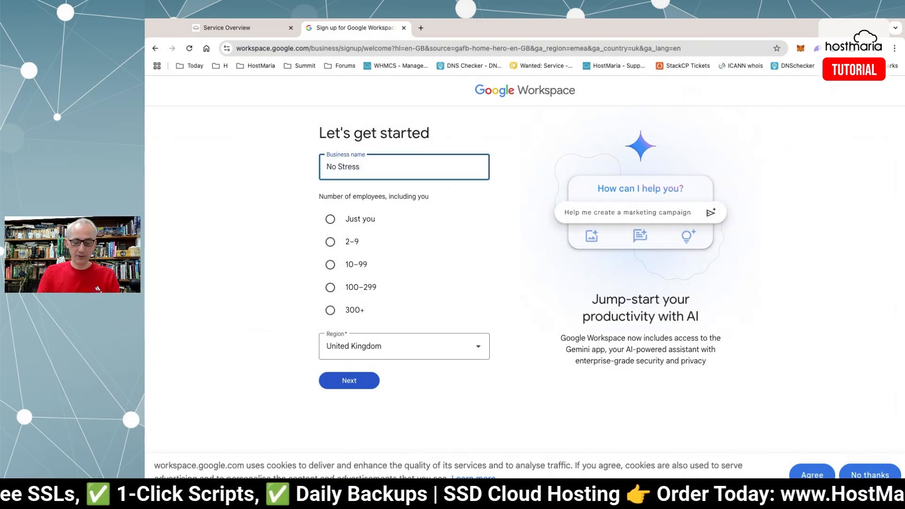
type(" Limited")
key("Tab")
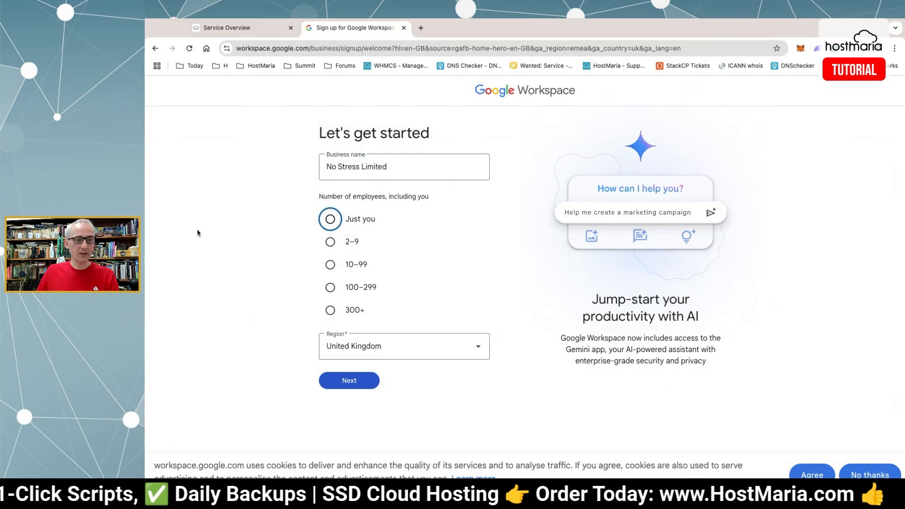
left_click(330, 242)
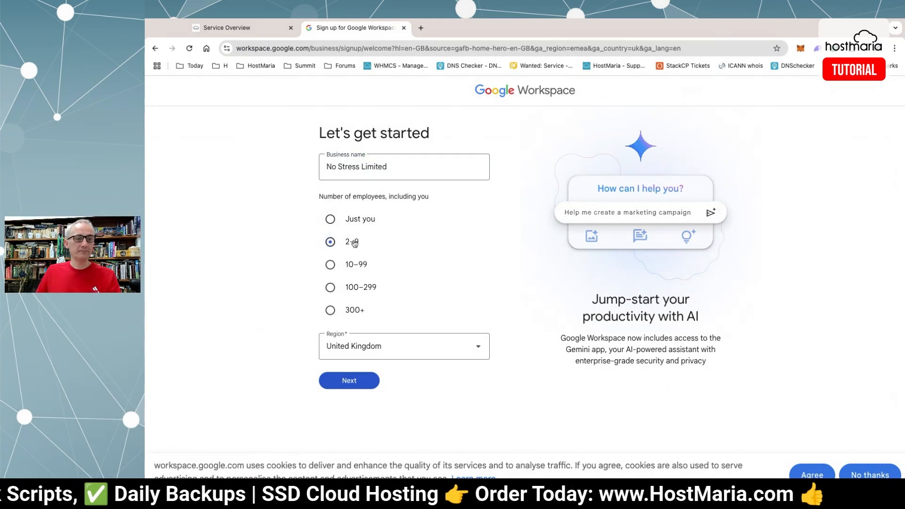
left_click(337, 387)
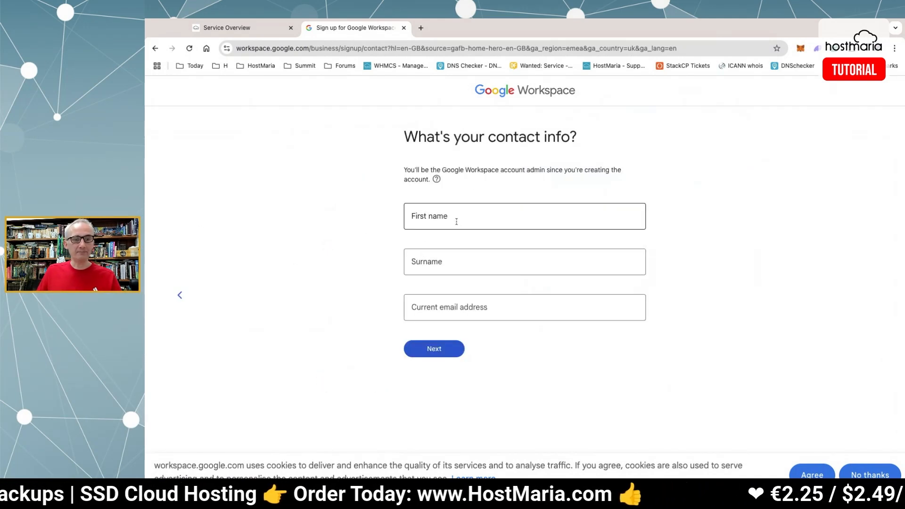
Enter the admin's first name, surname and current email address, and submit the contact info.
left_click(457, 221)
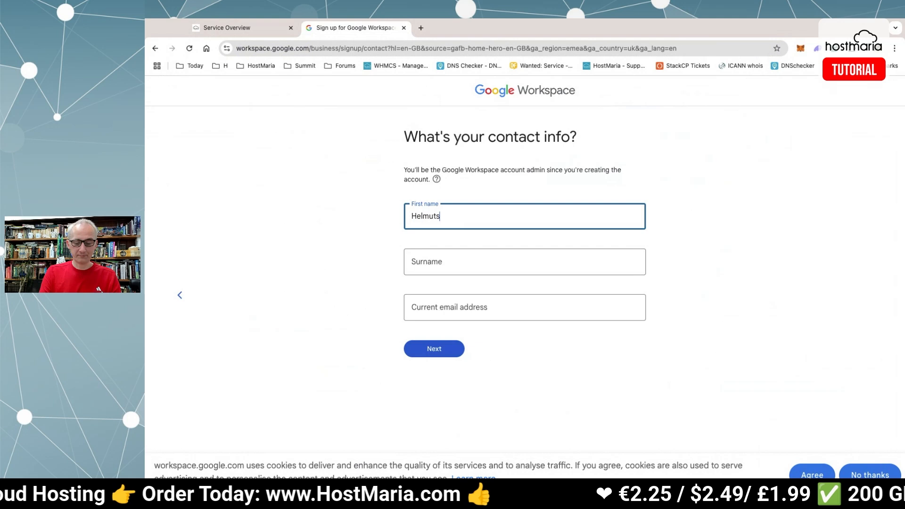
key("Tab")
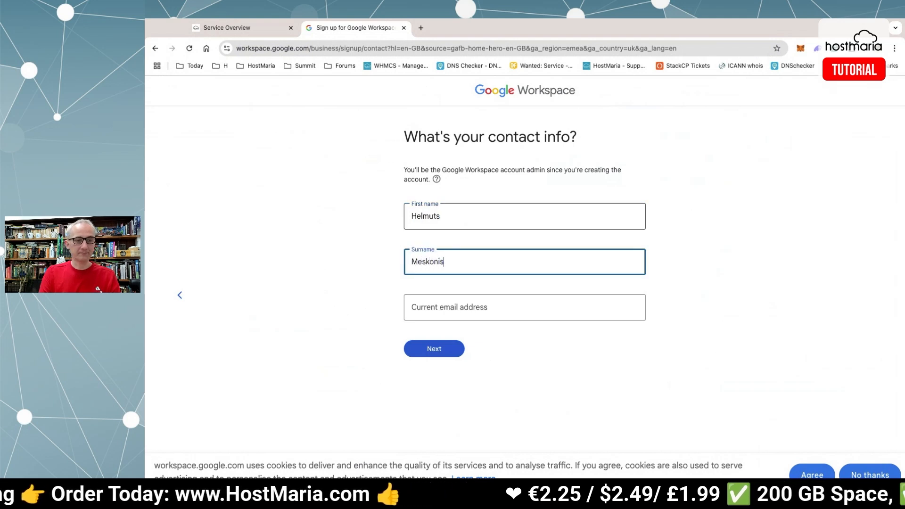
key("Tab")
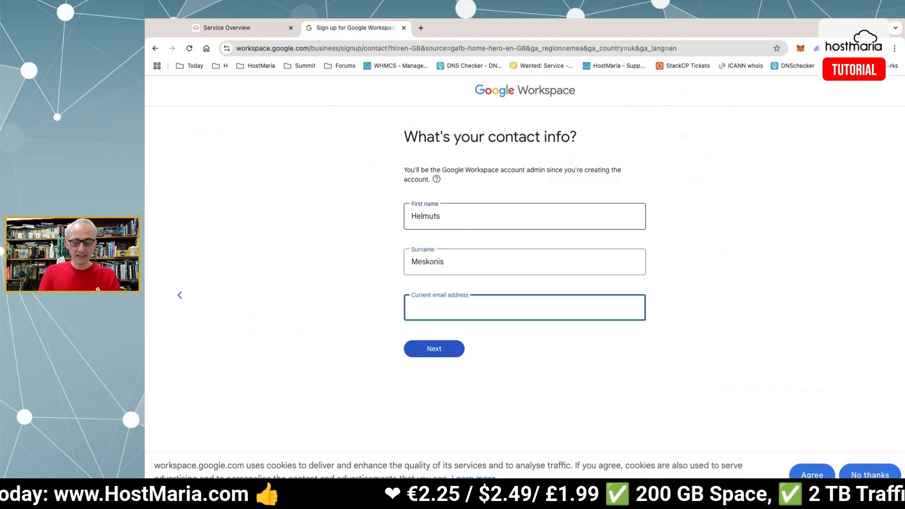
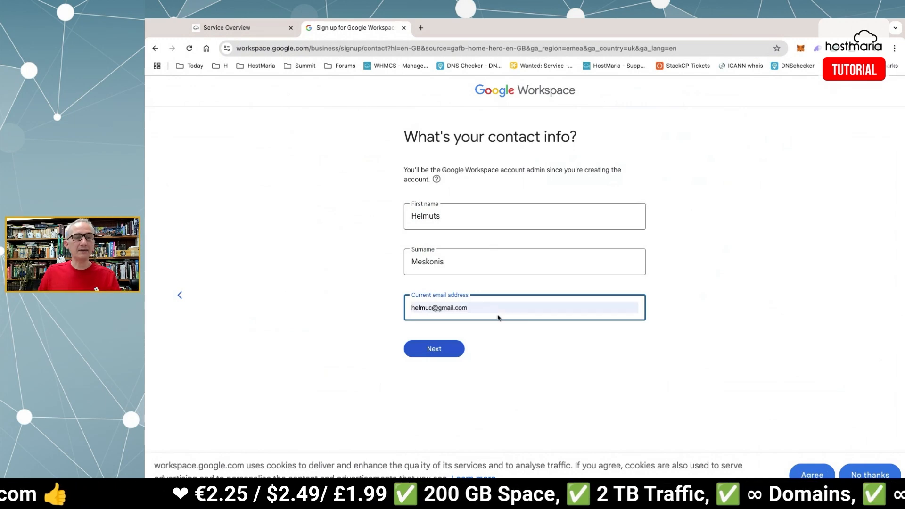
left_click(523, 328)
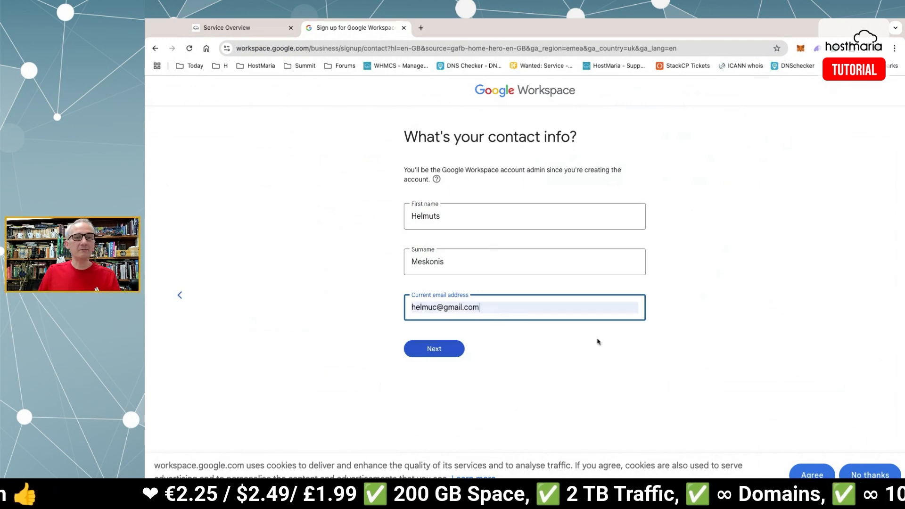
left_click(593, 348)
left_click(423, 351)
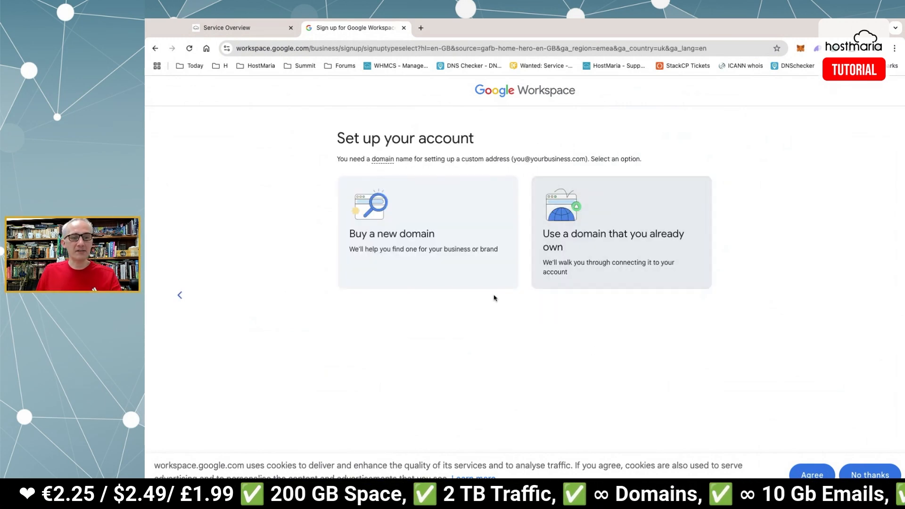
Dismiss the cookie notice and choose to use a domain you already own.
left_click(809, 476)
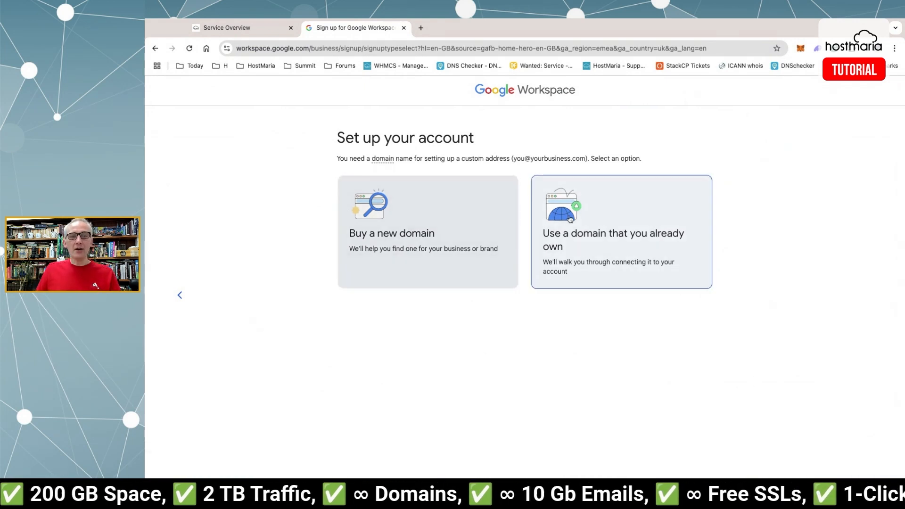
left_click(608, 243)
left_click(613, 241)
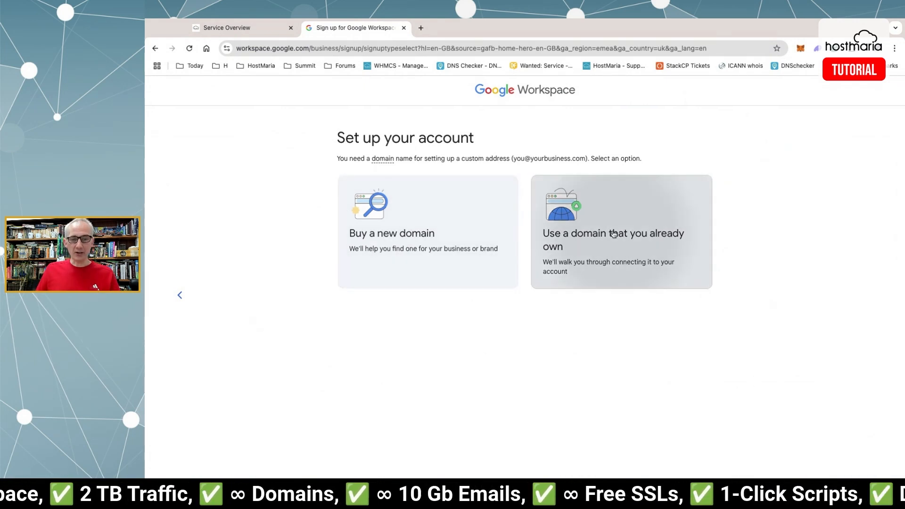
left_click(548, 218)
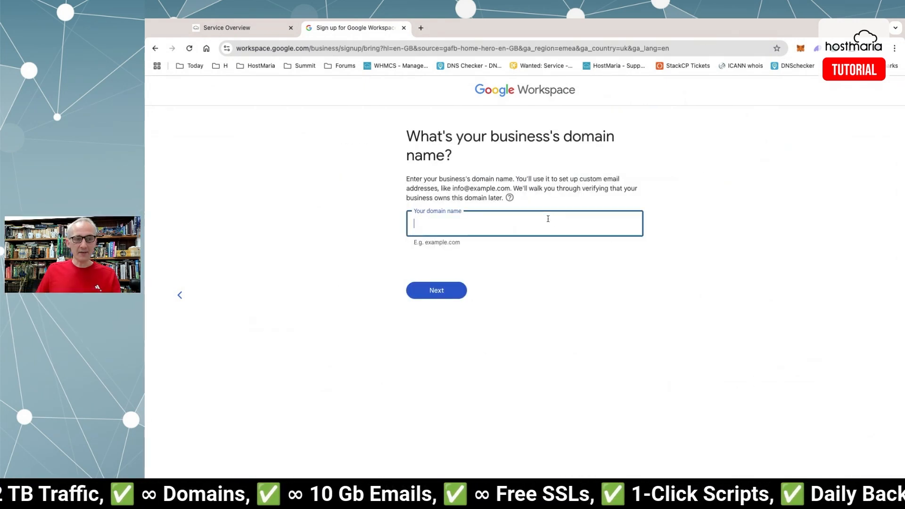
Copy hostmariademo.com from StackCP, enter it as the business domain, and confirm it.
left_click(276, 28)
left_click_drag(260, 154, 191, 155)
key("ctrl+c")
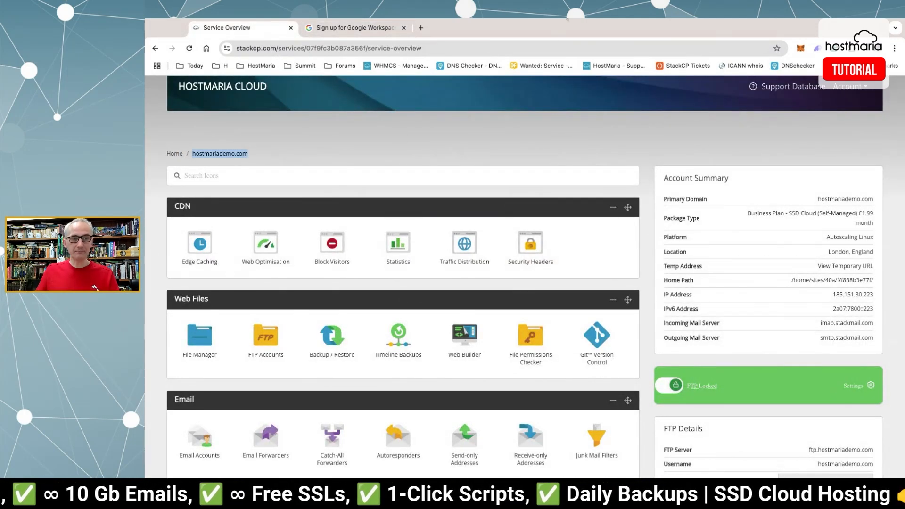
left_click(353, 27)
key("ctrl+v")
left_click(427, 289)
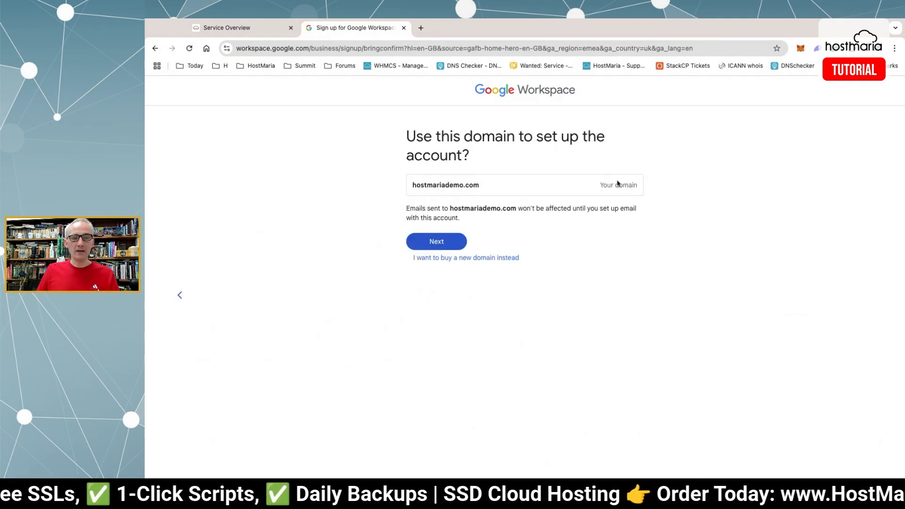
left_click(453, 244)
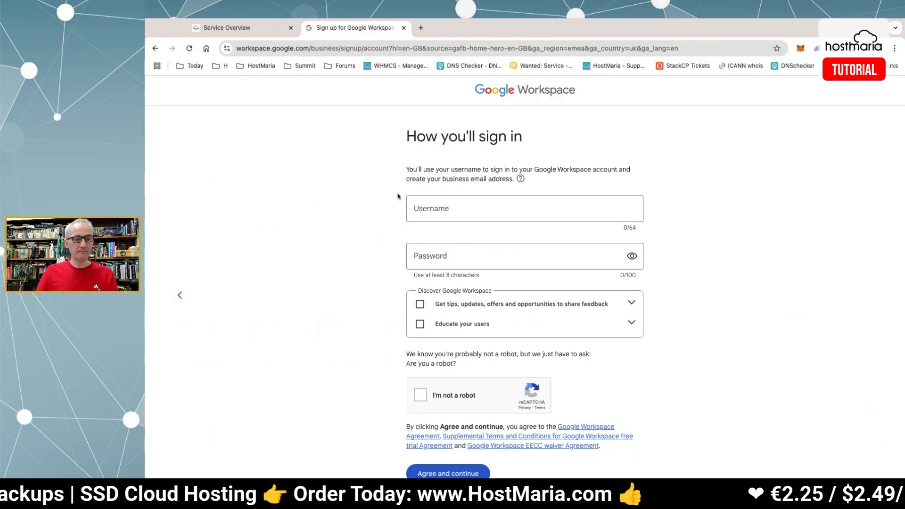
Enlarge the page, fill in the admin username, and open a new browser tab for a password.
key("ctrl+plus")
key("ctrl+plus")
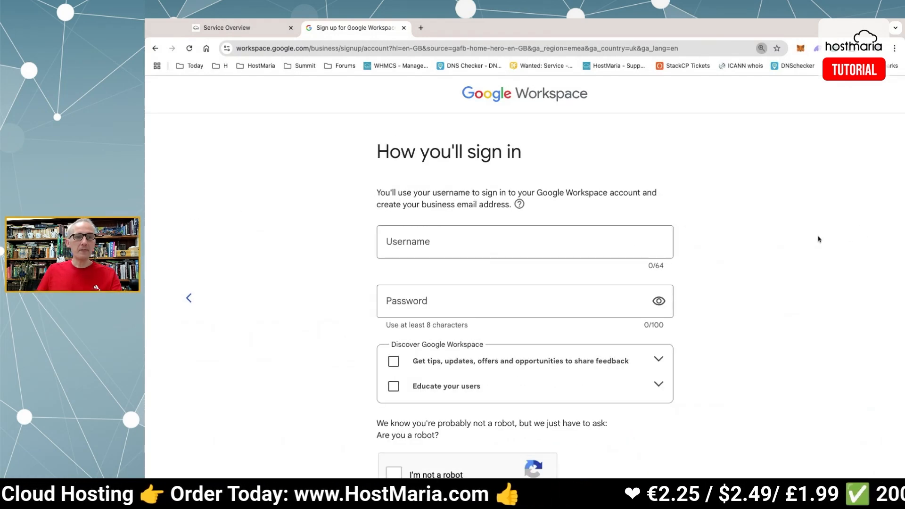
scroll(796, 238, "down", 3)
left_click(517, 130)
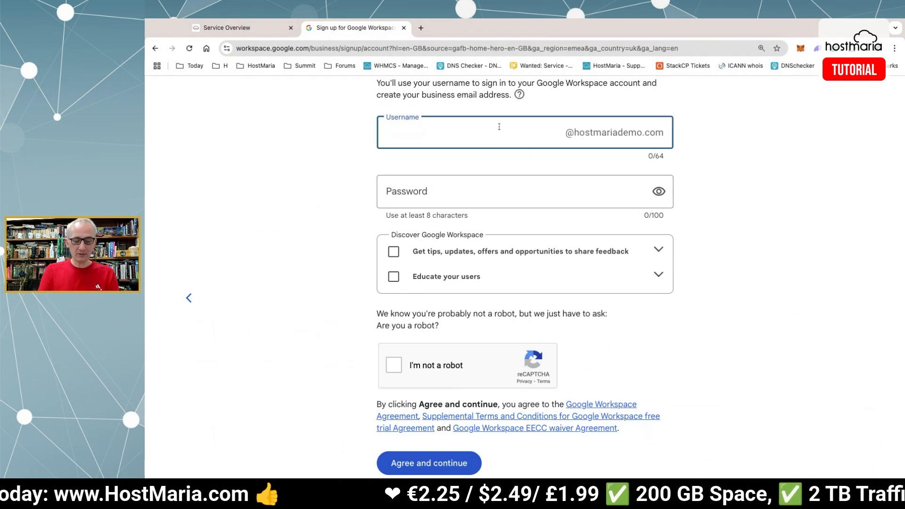
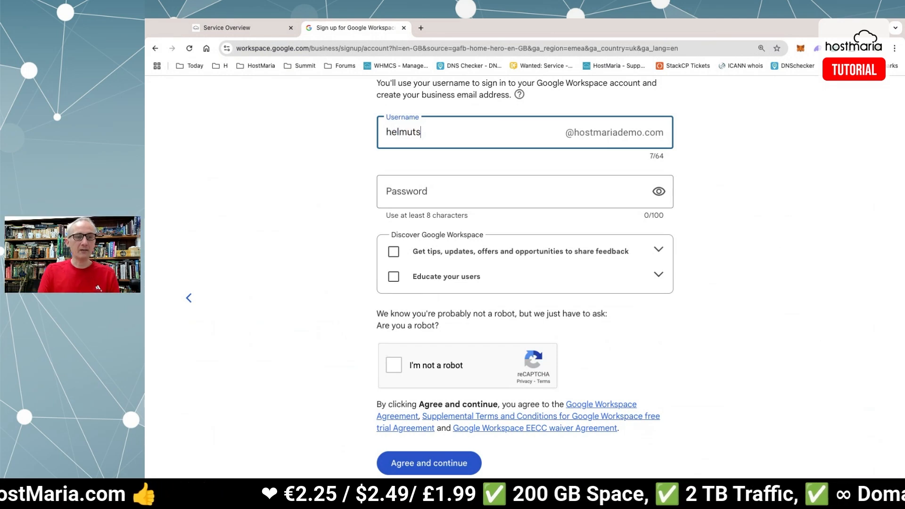
key("Tab")
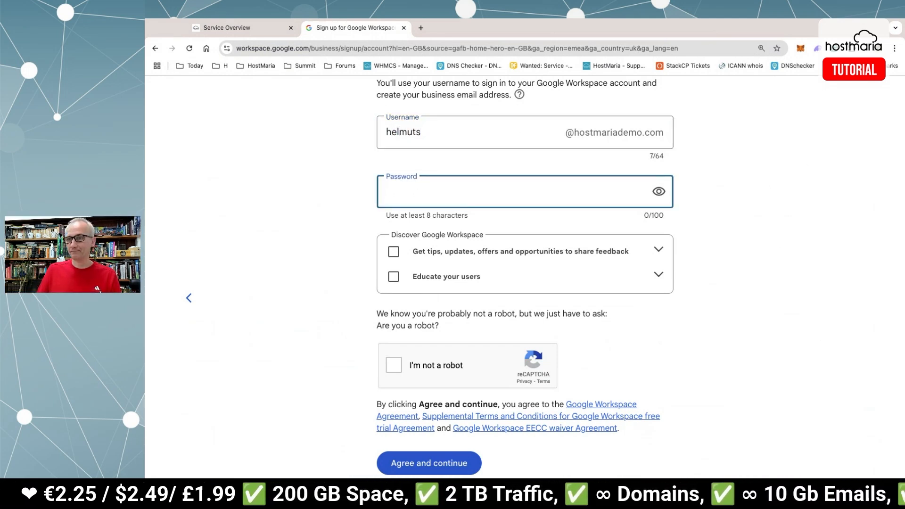
left_click(421, 28)
Load dinopass.com, generate several strong passwords, and select the final one to copy.
type("dinopass.com")
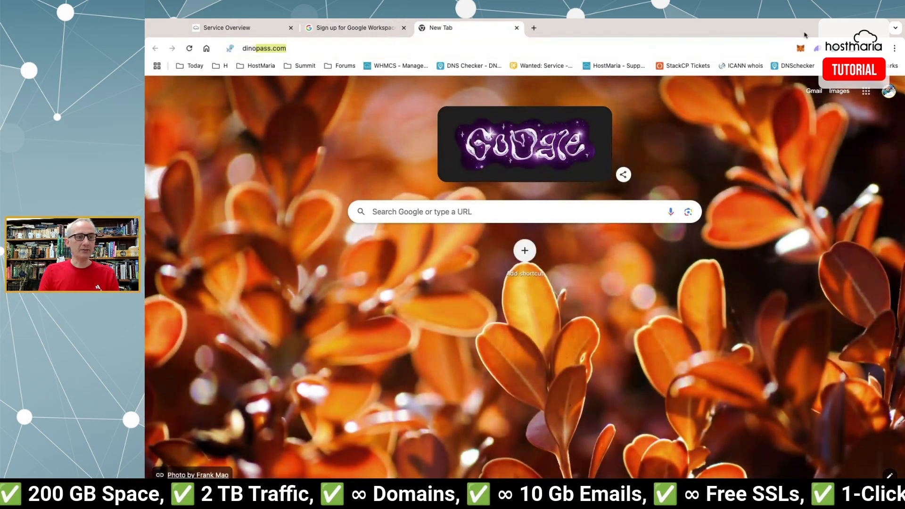
key("Return")
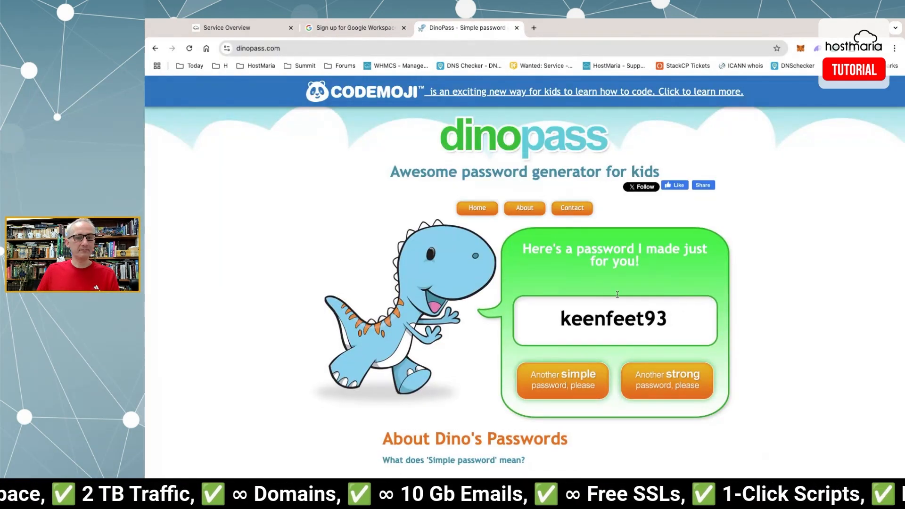
left_click(695, 385)
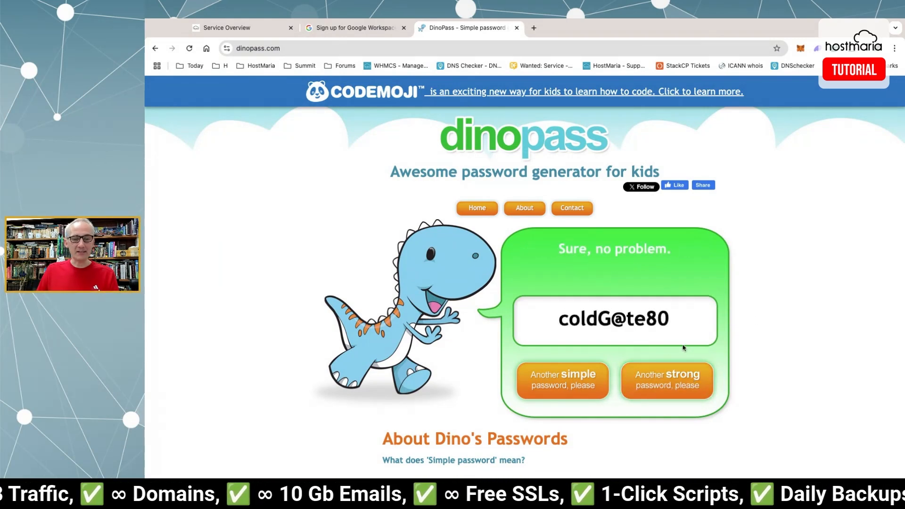
triple_click(675, 320)
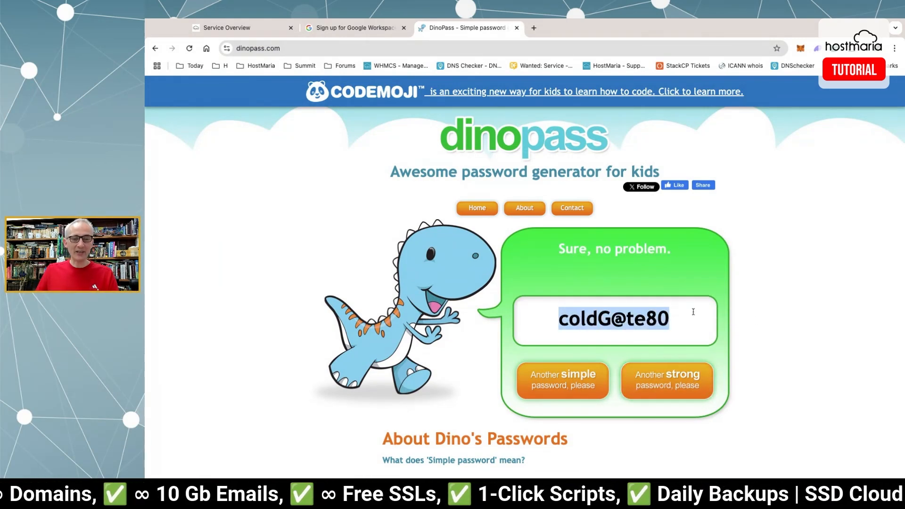
left_click(683, 314)
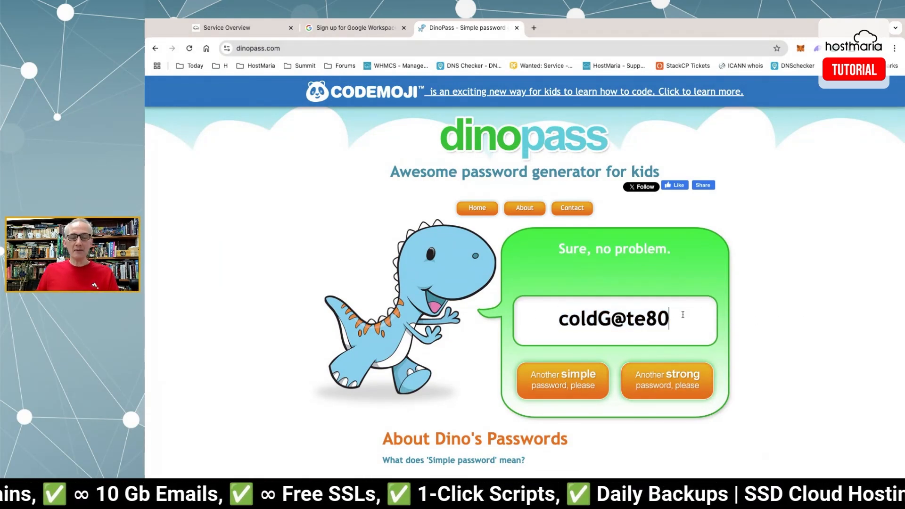
left_click(683, 379)
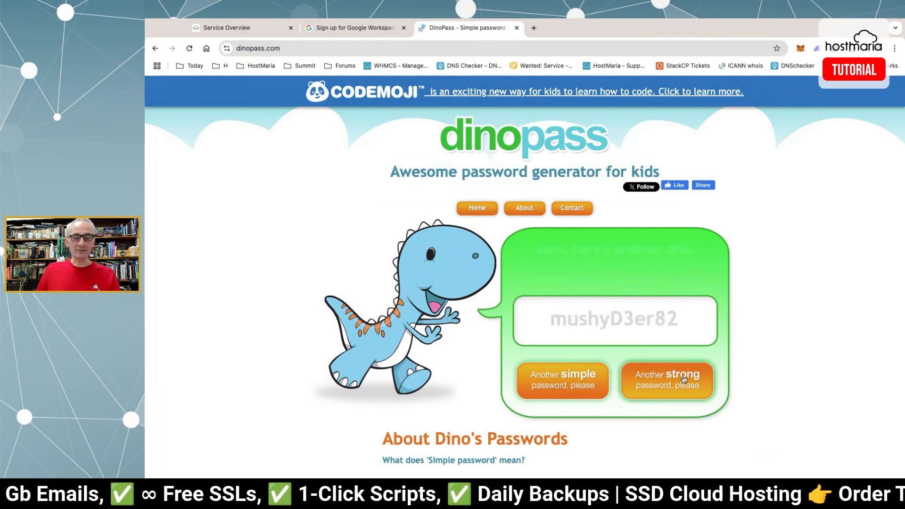
left_click(671, 377)
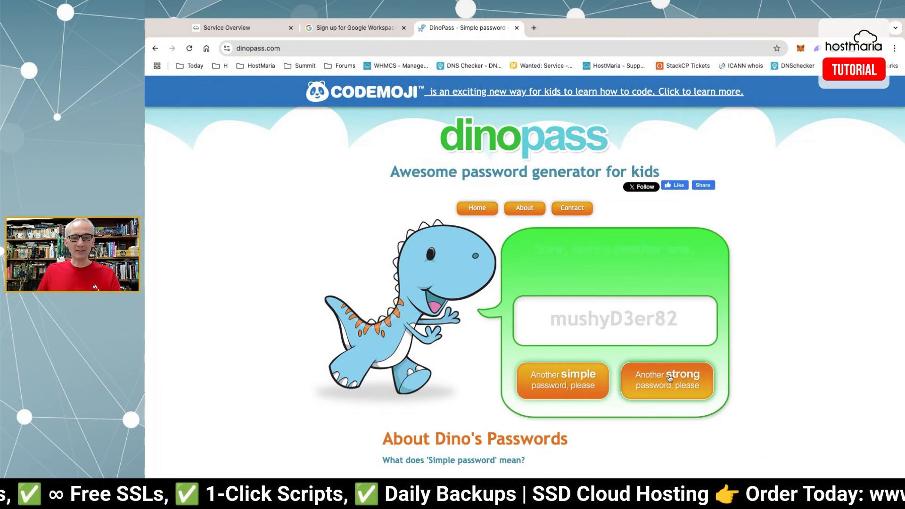
triple_click(599, 319)
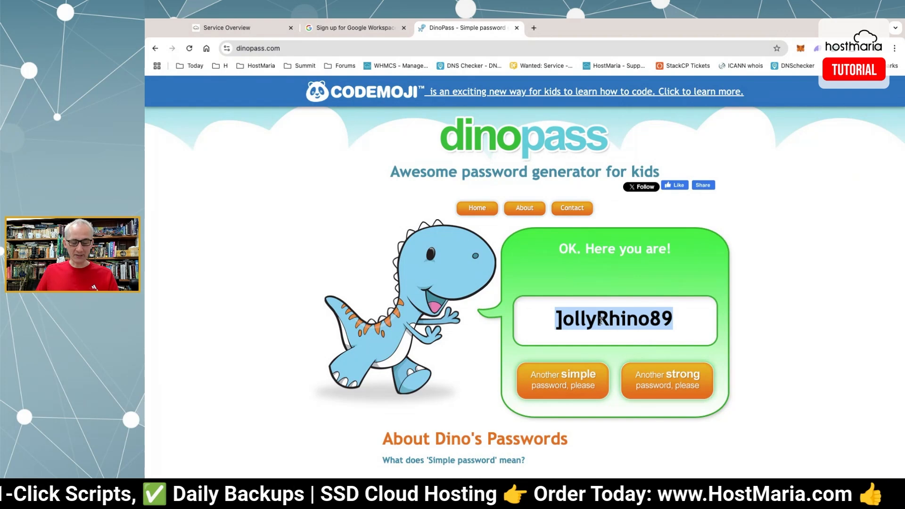
Paste the generated password into the sign-up form and start the robot check.
left_click(354, 29)
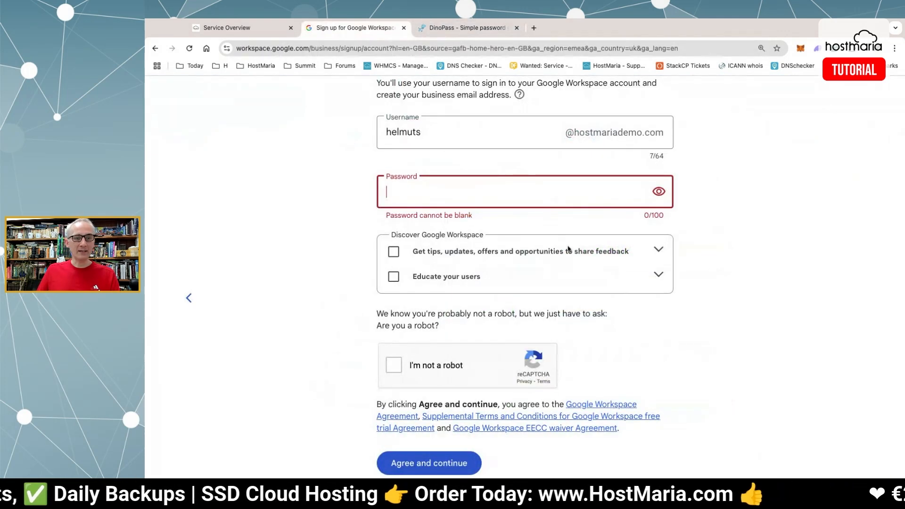
key("ctrl+v")
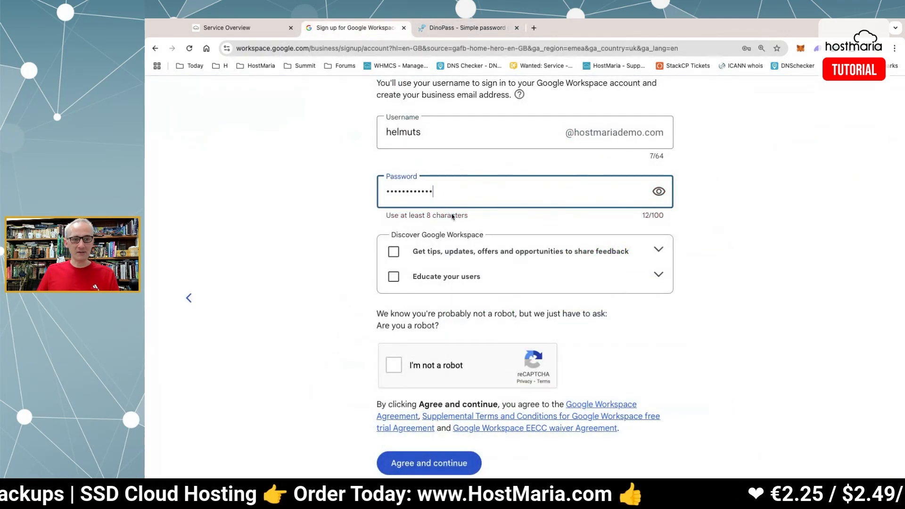
left_click(394, 366)
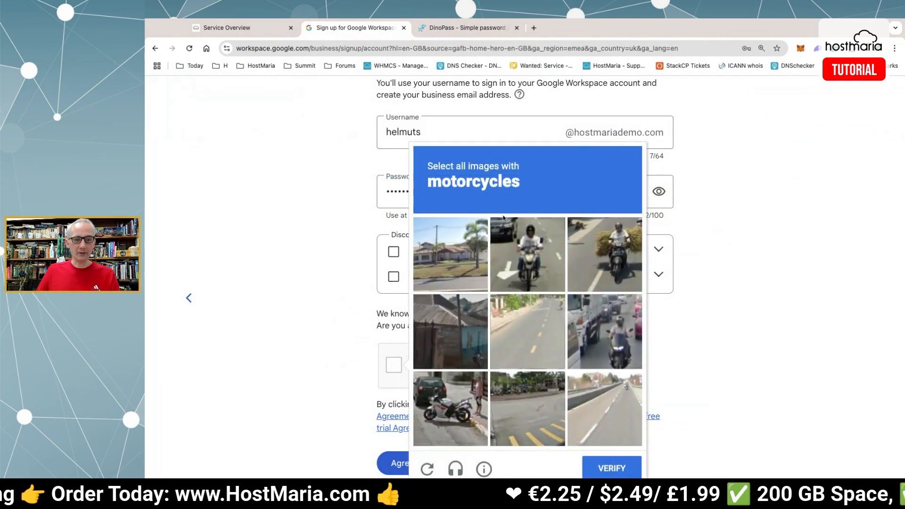
Select the four motorcycle images, verify, and agree to the terms to create the account.
left_click(522, 246)
left_click(609, 247)
left_click(606, 315)
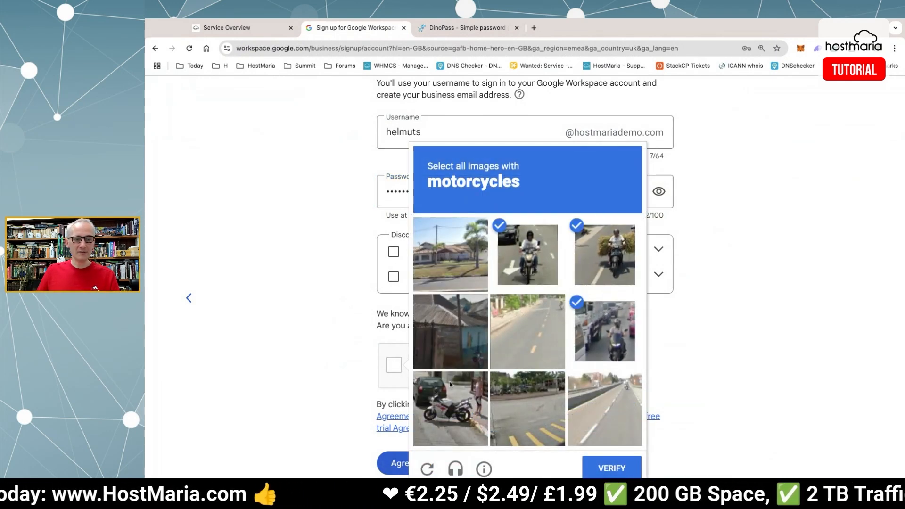
left_click(450, 385)
scroll(590, 452, "down", 1)
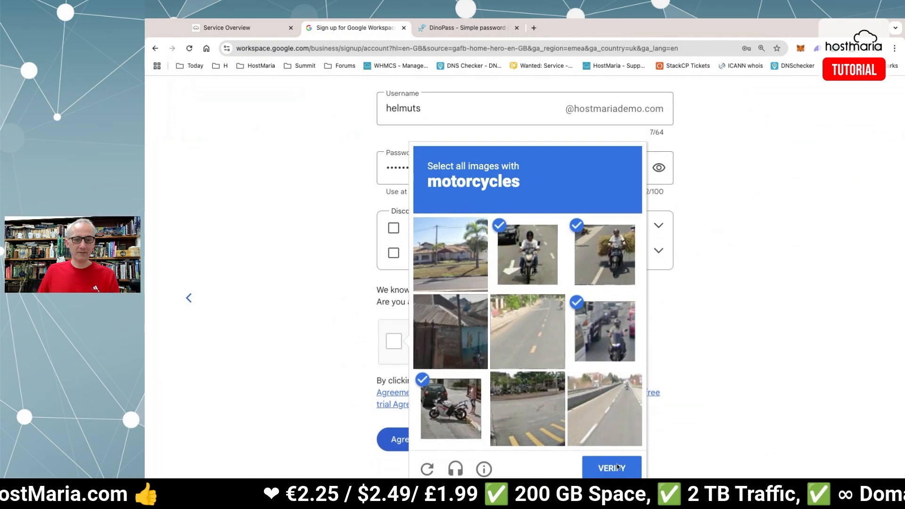
left_click(617, 467)
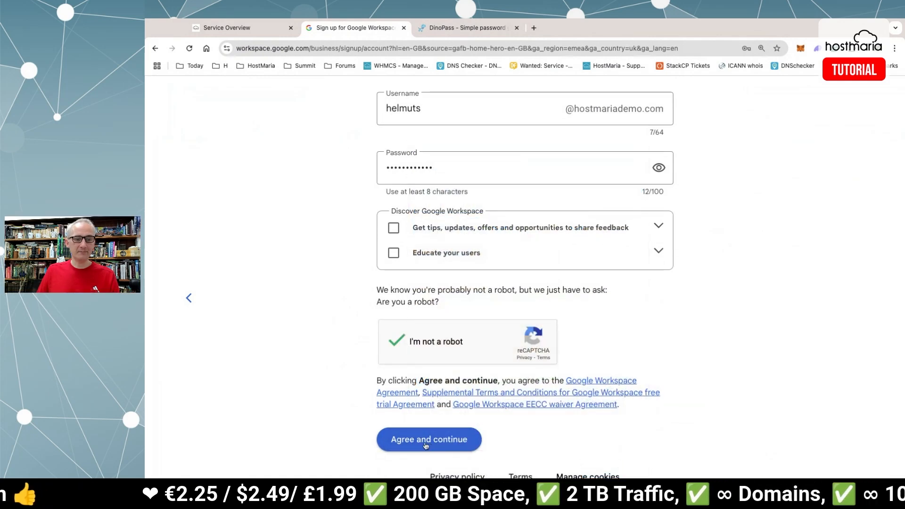
left_click(426, 443)
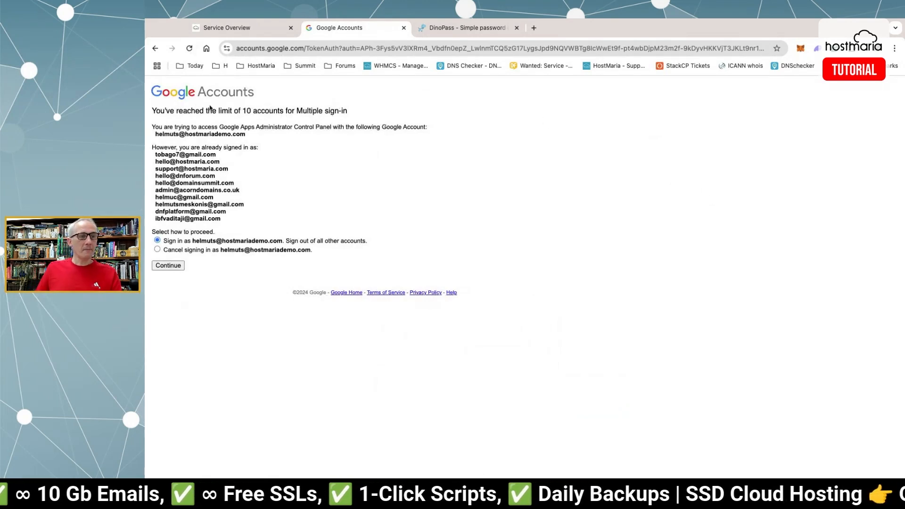
Sign in as the new hostmariademo.com account, signing out all others, and continue past sync-paused.
left_click_drag(191, 112, 213, 112)
left_click(314, 112)
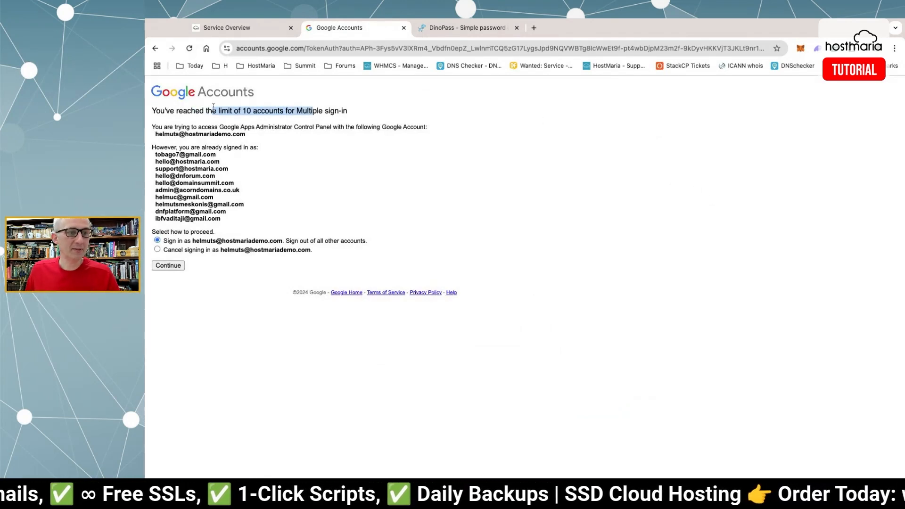
left_click(213, 111)
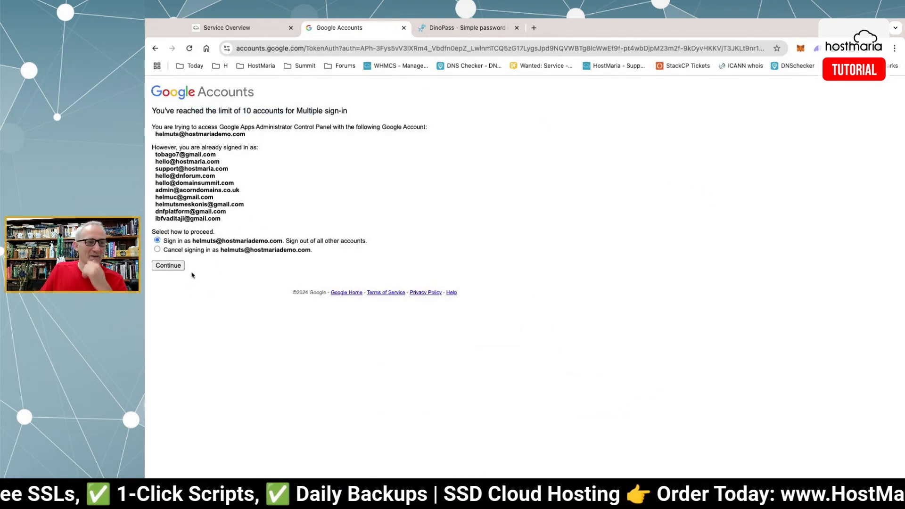
left_click(166, 266)
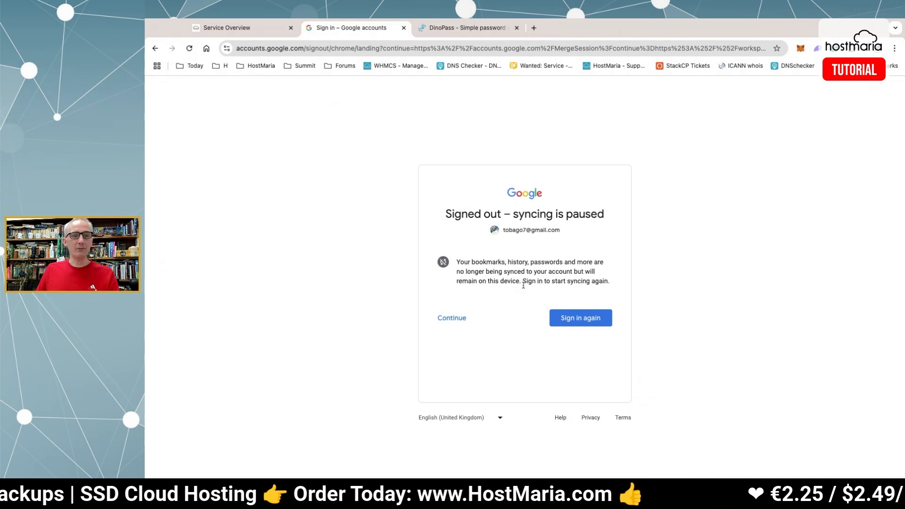
left_click(452, 318)
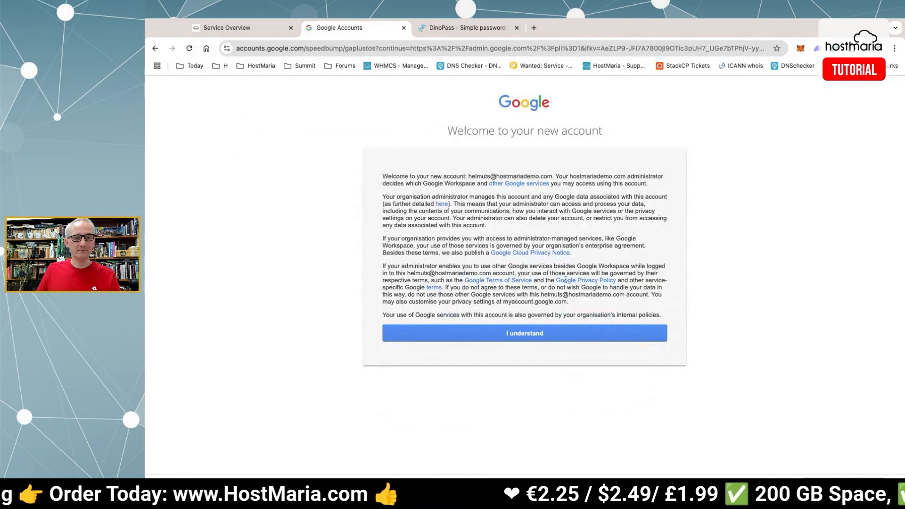
Accept the new account's terms and look over the Workspace setup page.
left_click(520, 334)
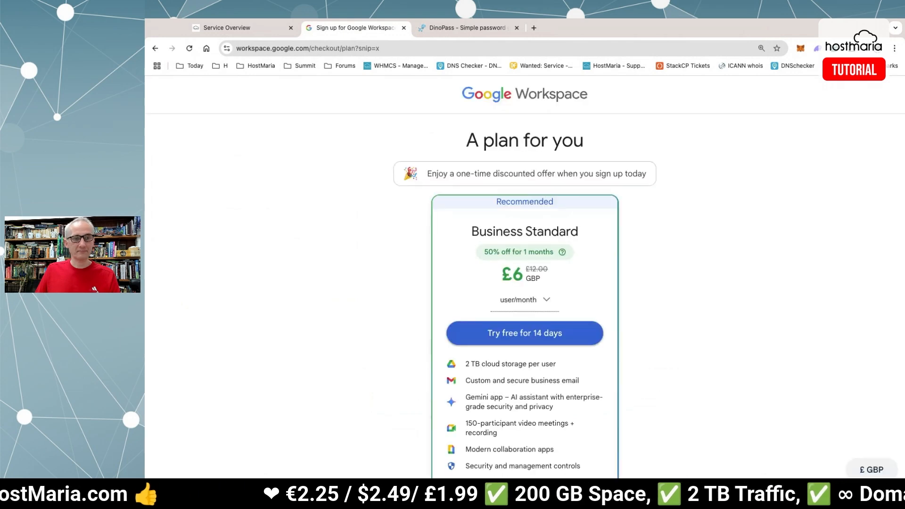
scroll(696, 256, "down", 3)
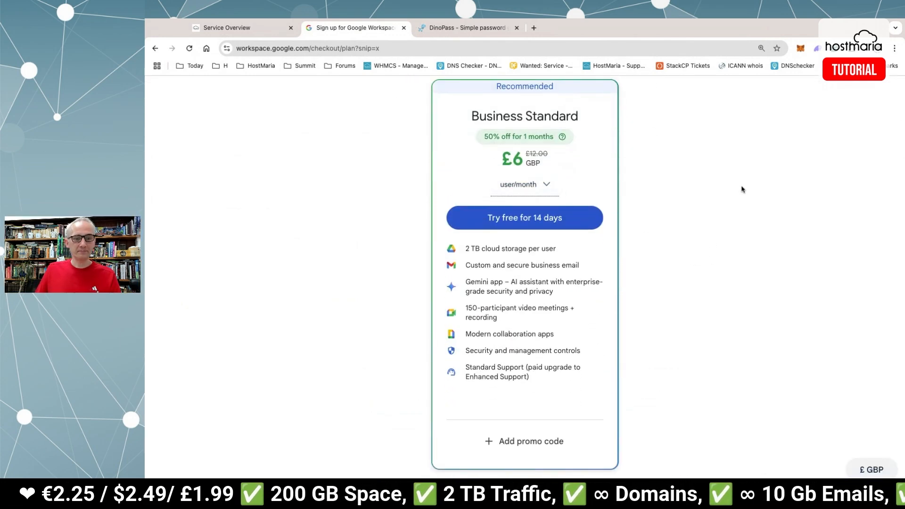
scroll(741, 190, "up", 2)
scroll(741, 190, "up", 2)
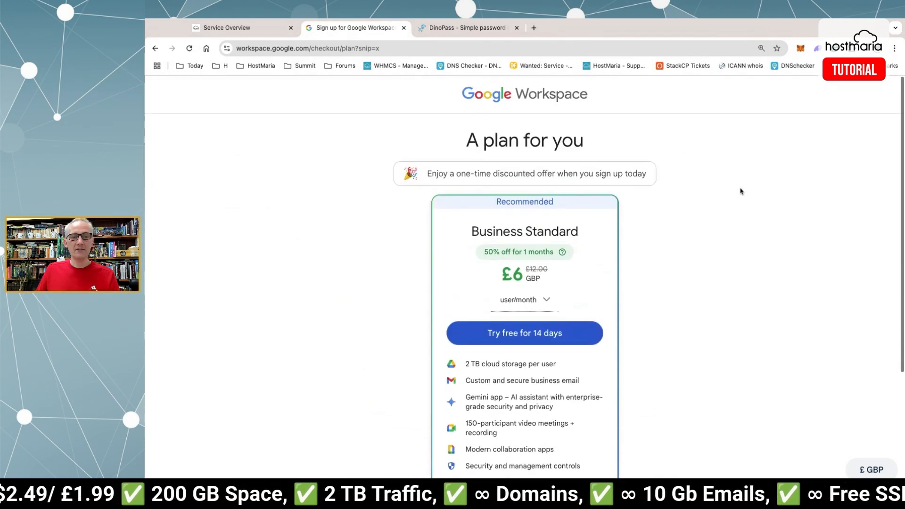
scroll(741, 190, "down", 2)
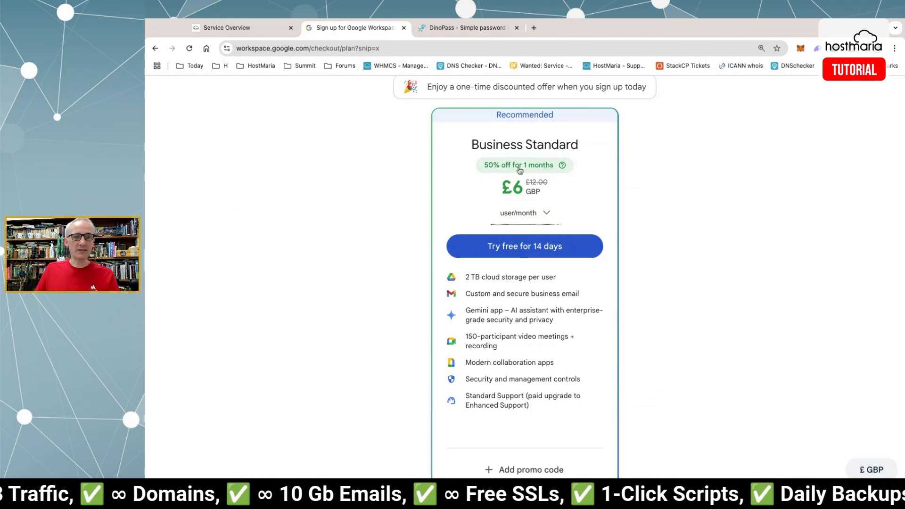
scroll(658, 227, "down", 2)
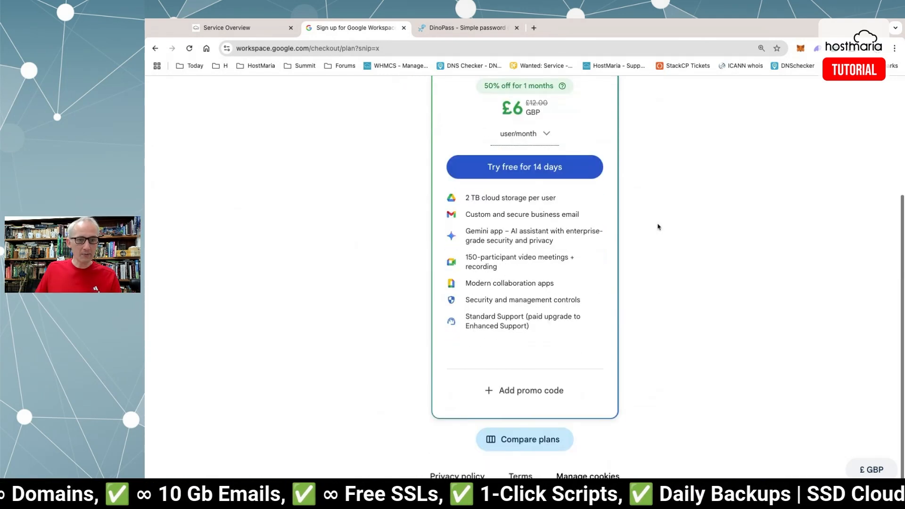
scroll(659, 228, "up", 1)
scroll(659, 226, "down", 1)
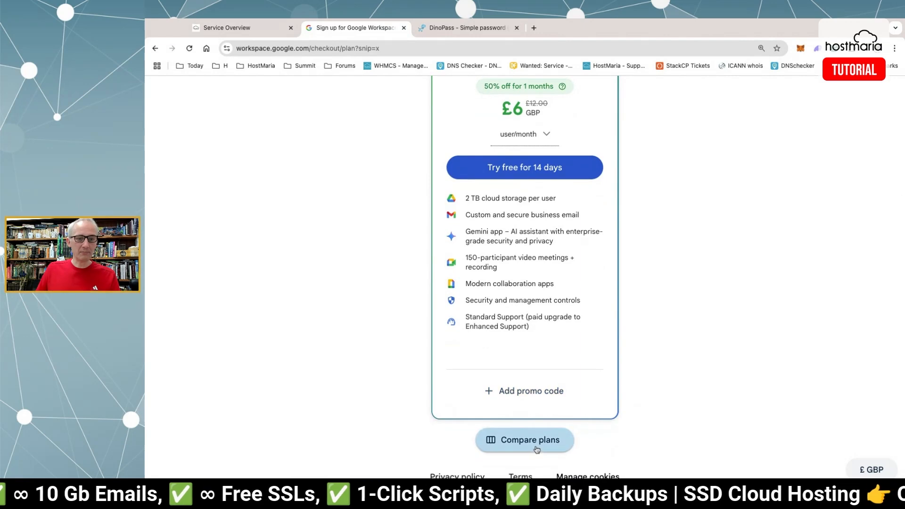
Compare plans and start the 14-day free trial of Business Starter.
left_click(537, 449)
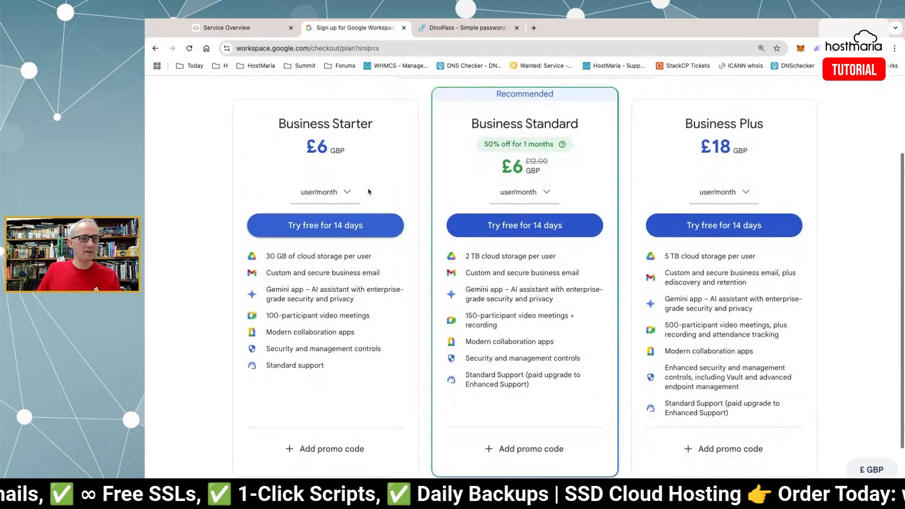
left_click_drag(310, 123, 376, 124)
left_click(360, 122)
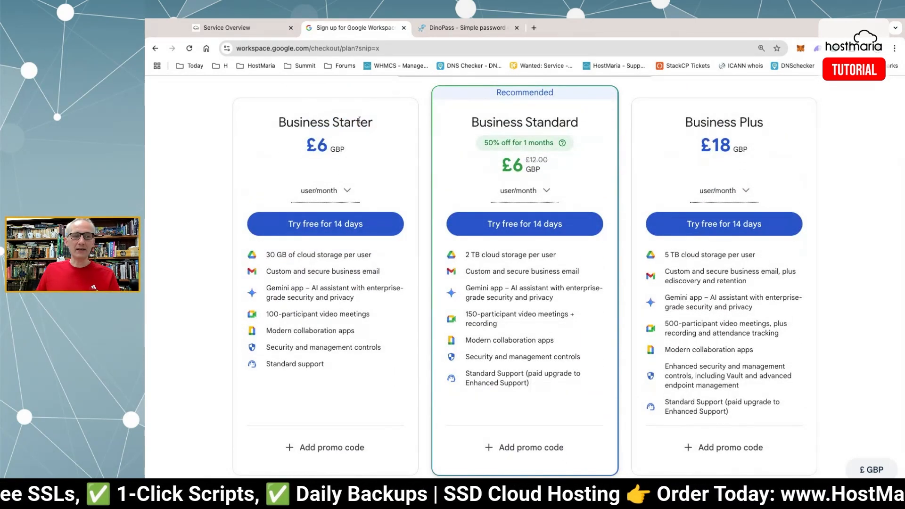
double_click(360, 121)
left_click(338, 135)
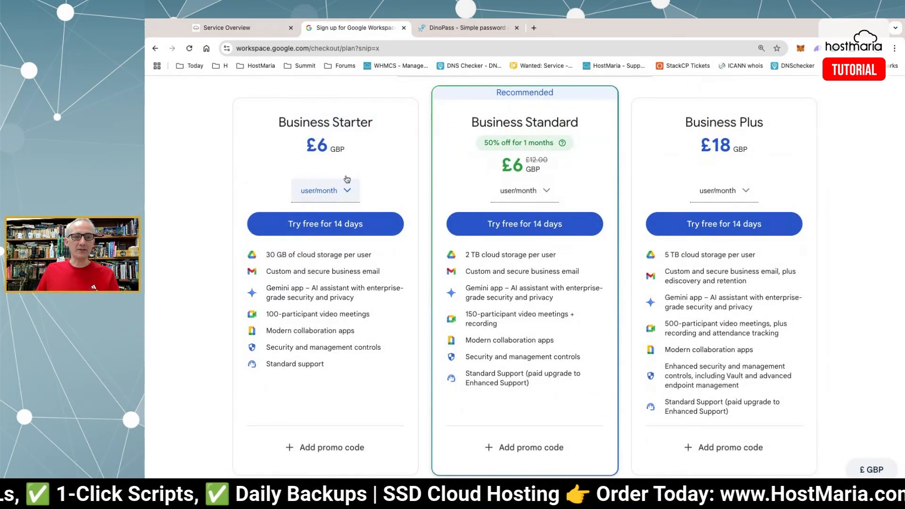
left_click(323, 230)
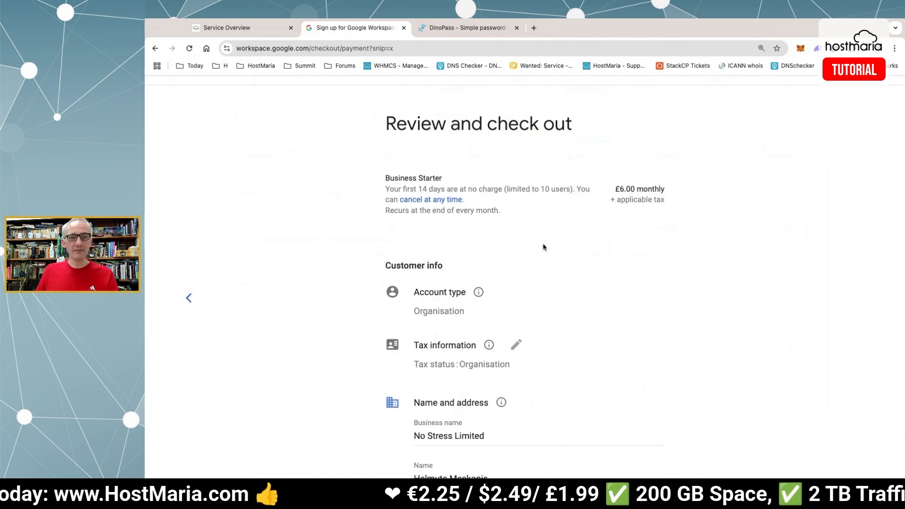
Enter the business's address lines, town and postcode on the checkout form.
scroll(558, 236, "down", 3)
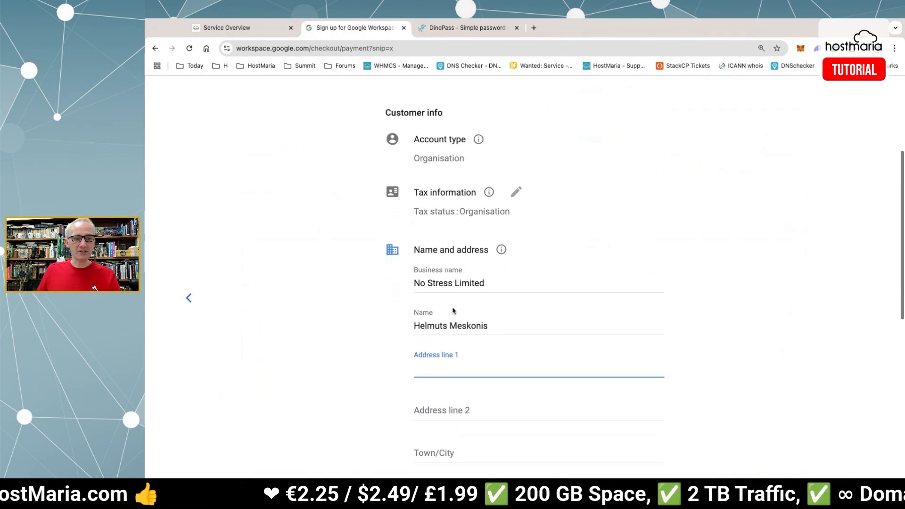
scroll(492, 362, "down", 2)
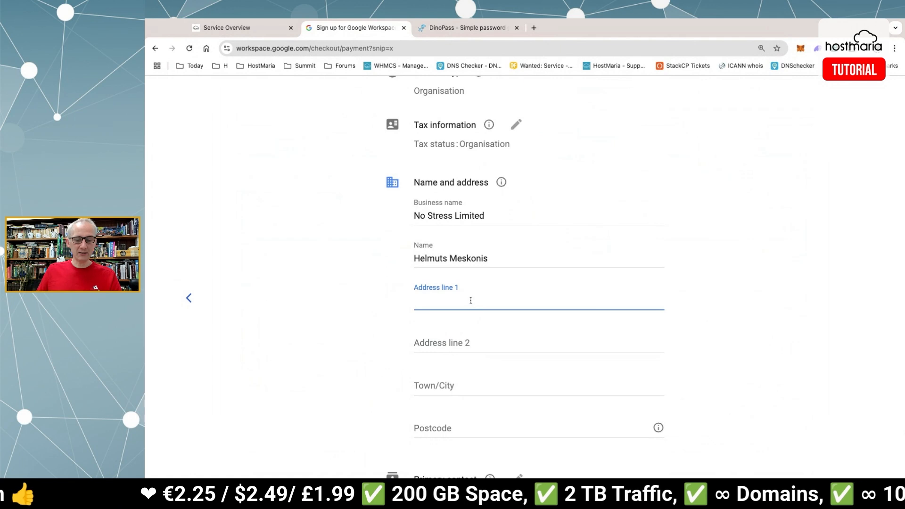
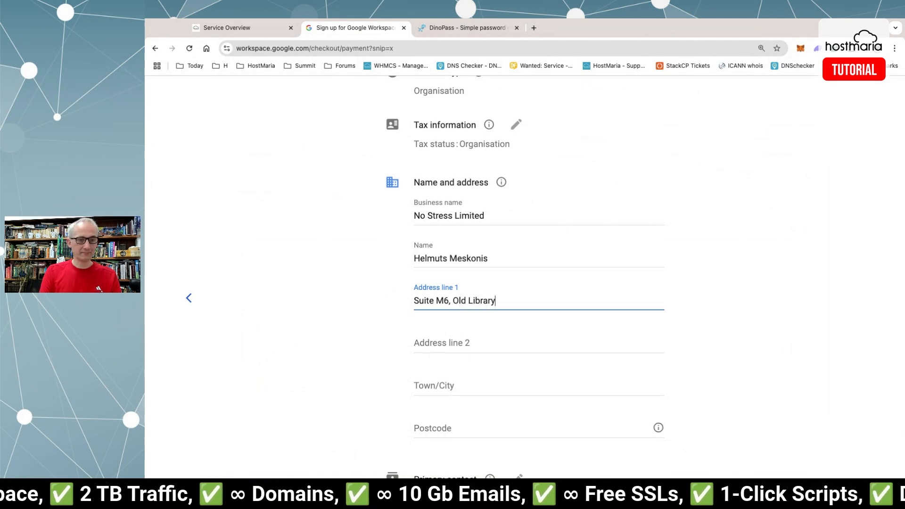
key("Tab")
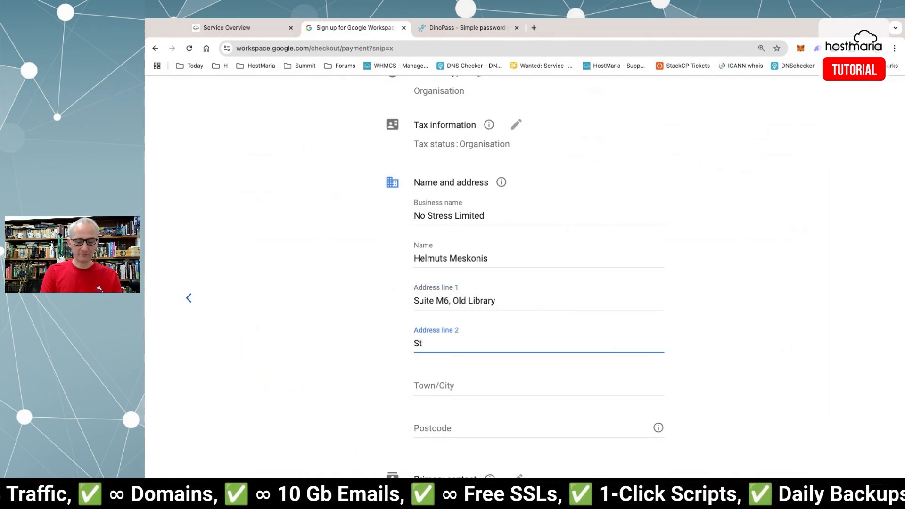
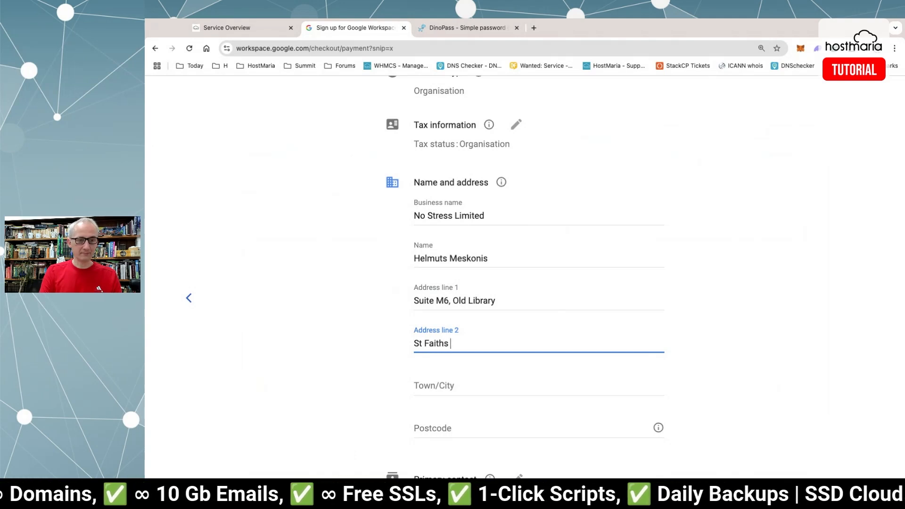
key("Tab")
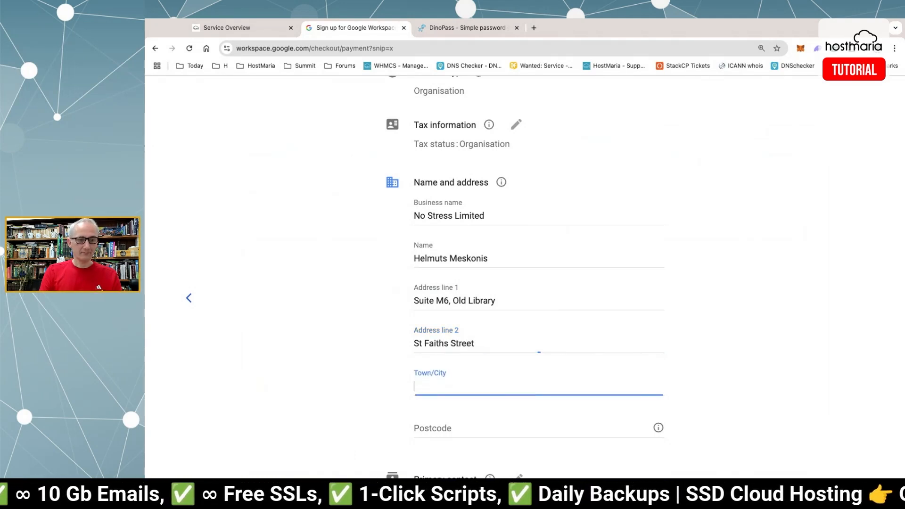
key("Tab")
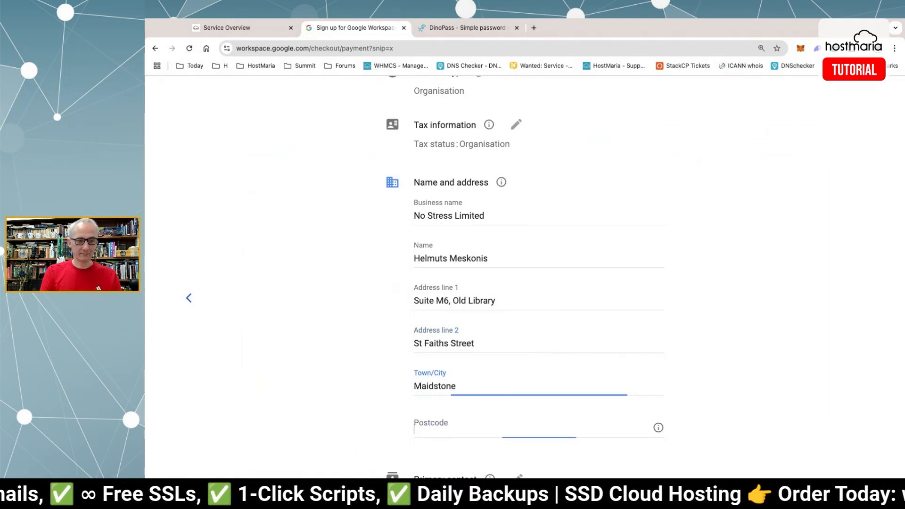
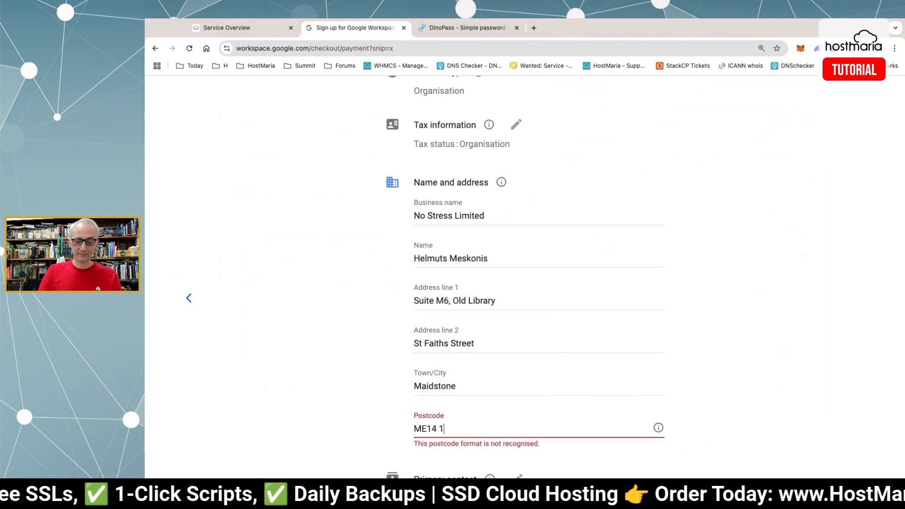
Bring up the payment method options below the address.
scroll(505, 331, "down", 3)
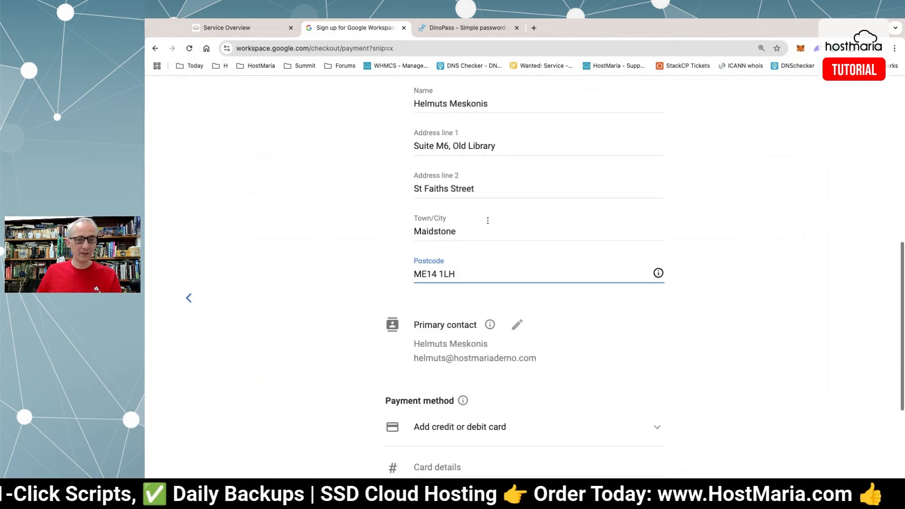
scroll(504, 331, "down", 3)
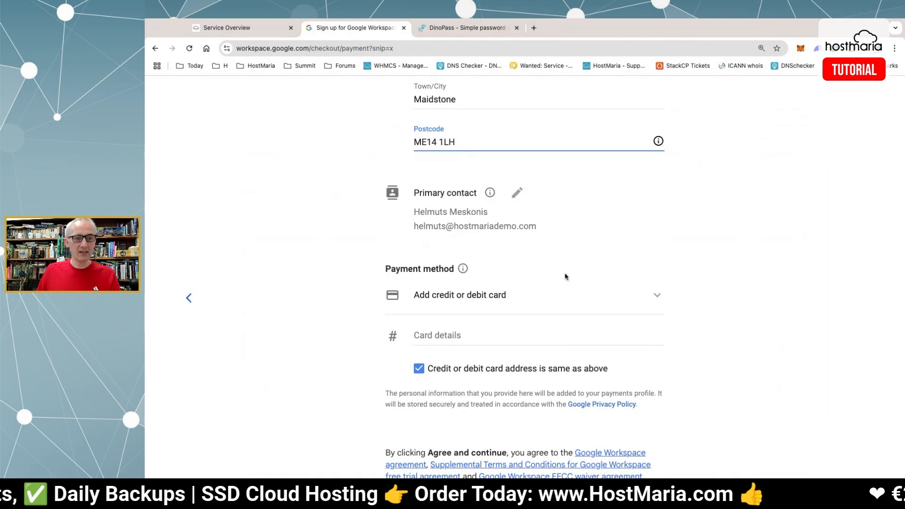
left_click(487, 293)
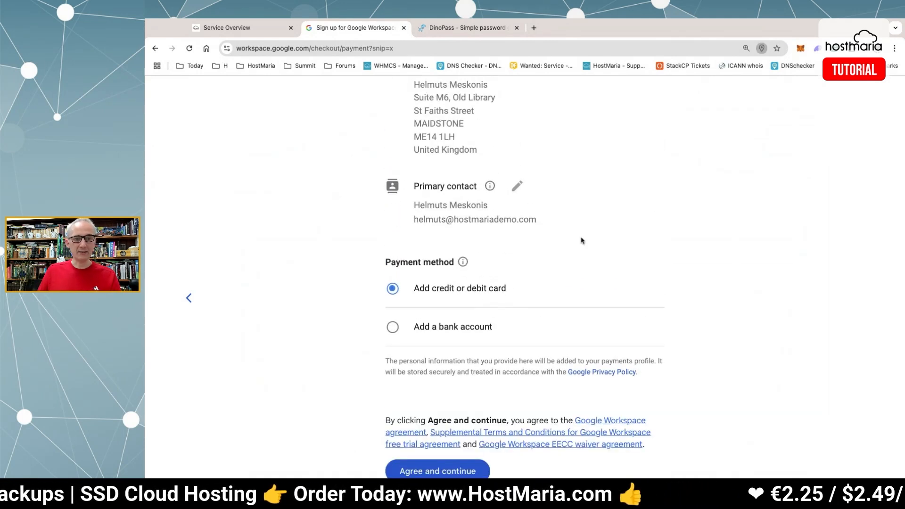
Add a credit card with the card number and cardholder 'No Stress Limited', then agree and submit.
left_click(476, 290)
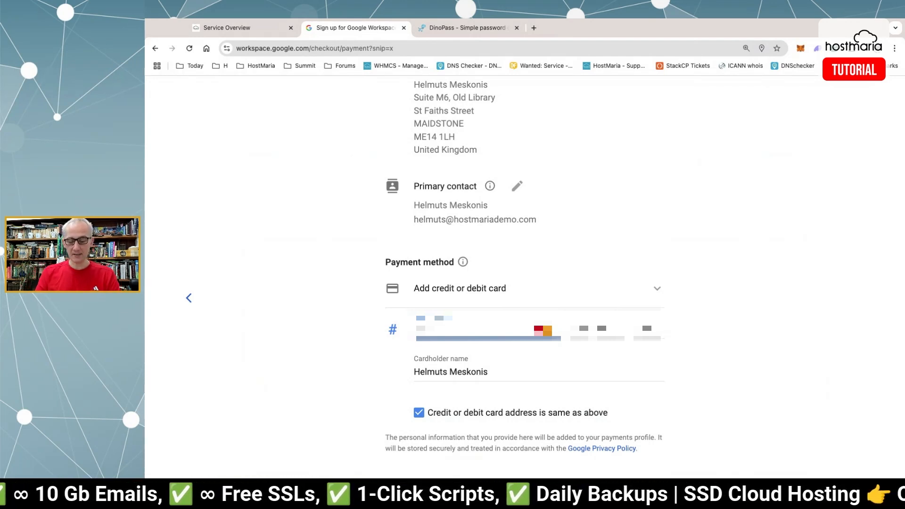
type("•••")
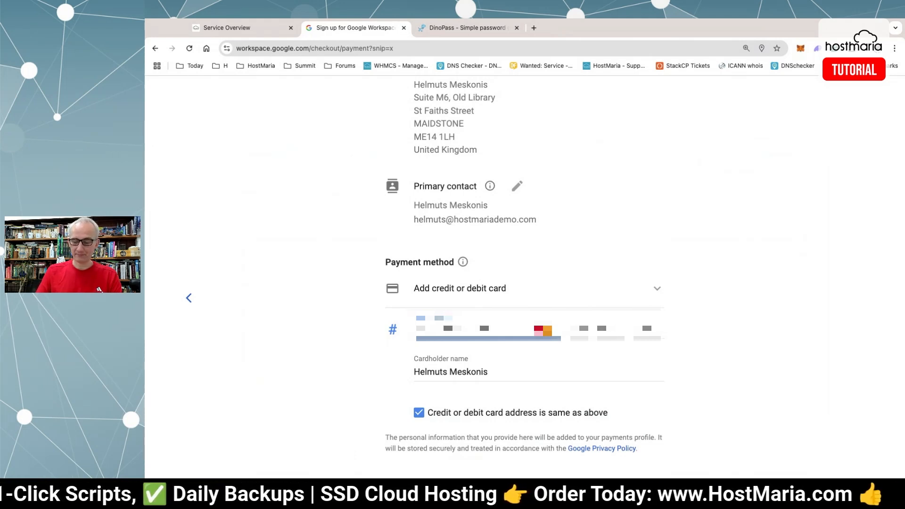
type("••")
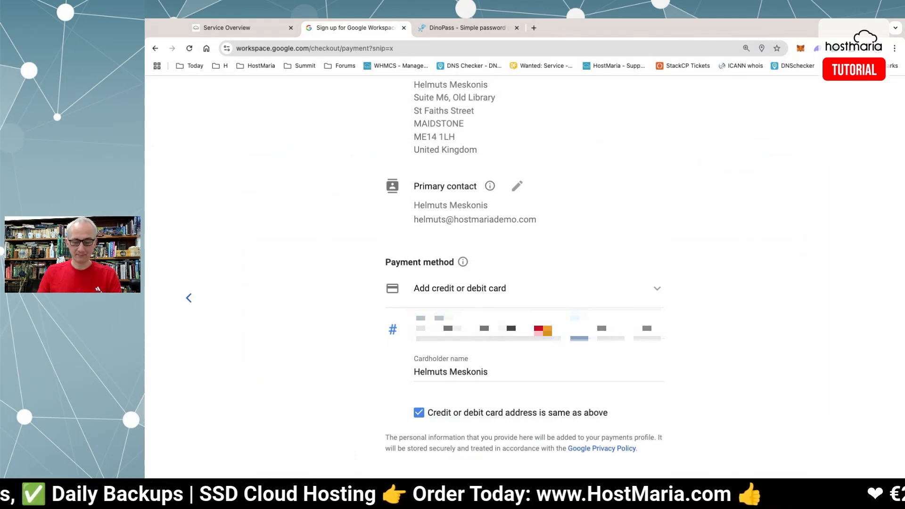
type("••••")
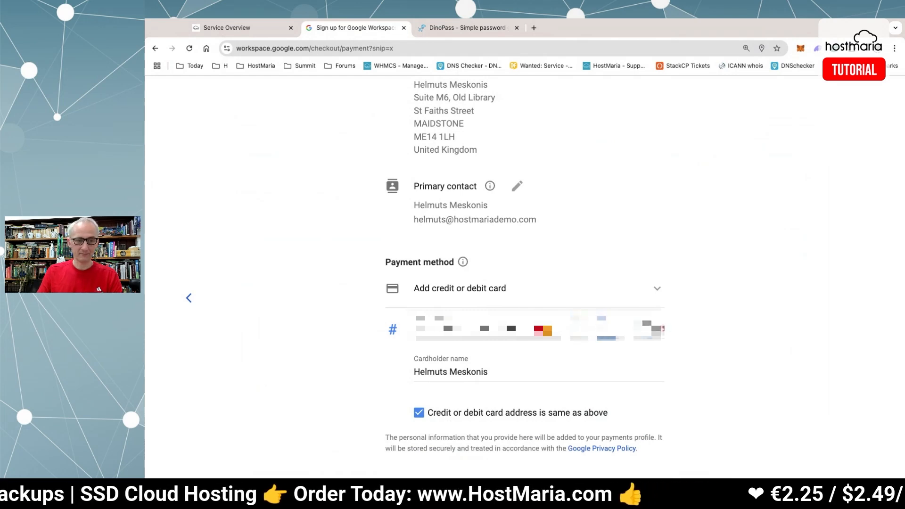
type("•")
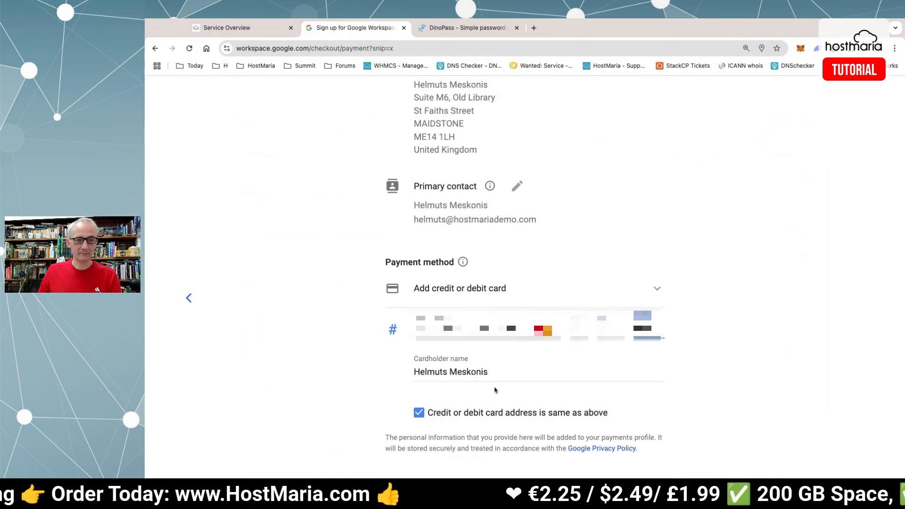
triple_click(505, 374)
type("No ")
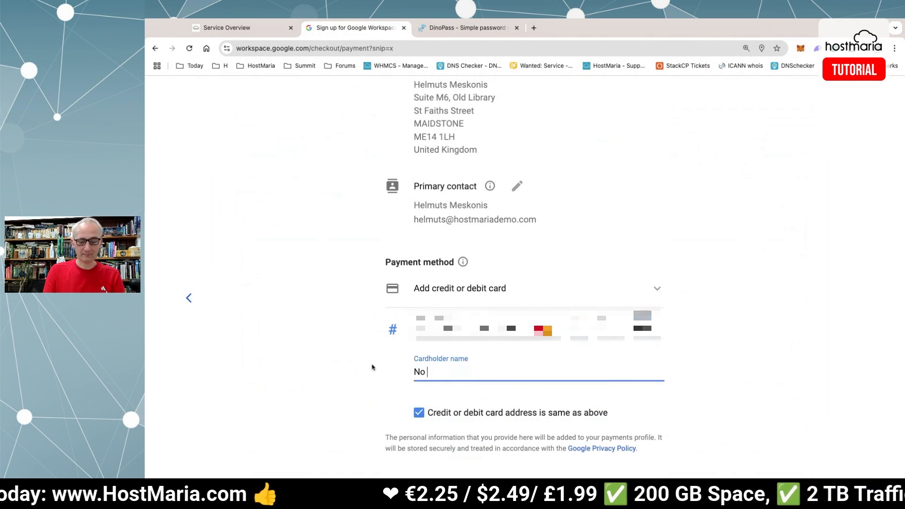
type("Stress Limited")
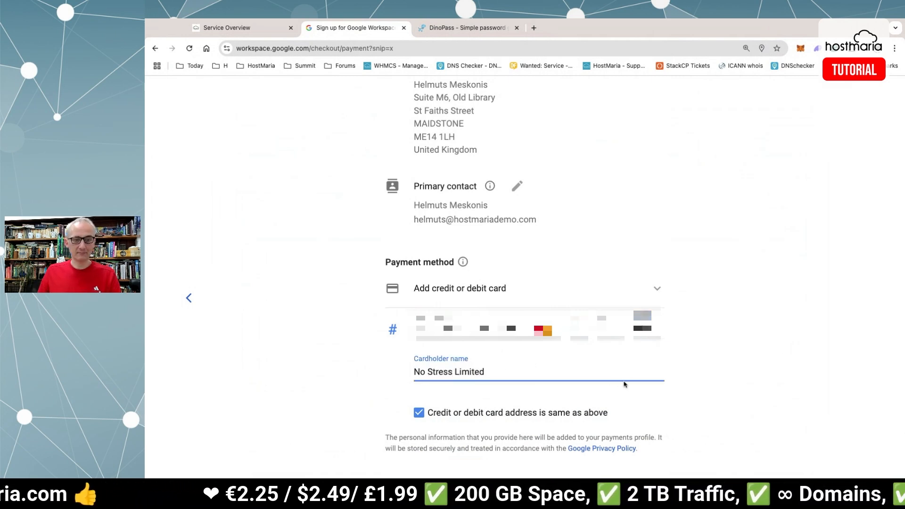
left_click(737, 392)
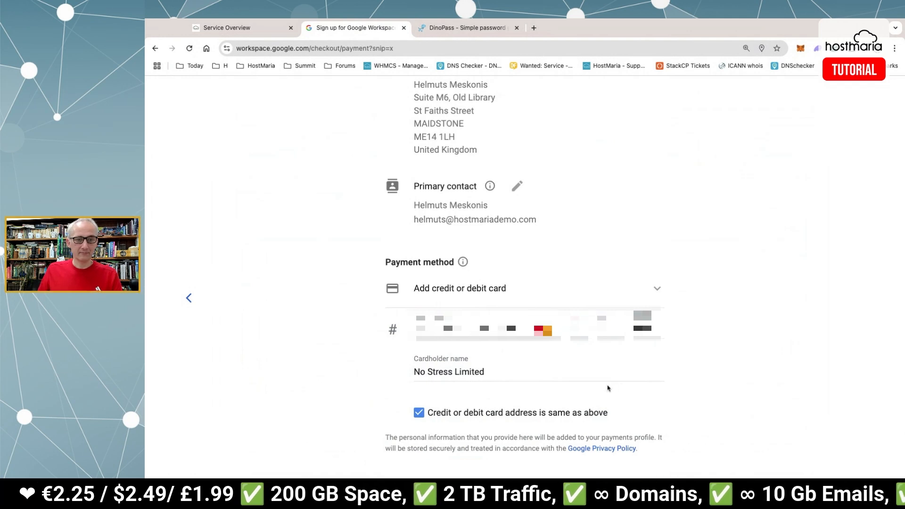
scroll(608, 387, "down", 2)
scroll(608, 385, "down", 2)
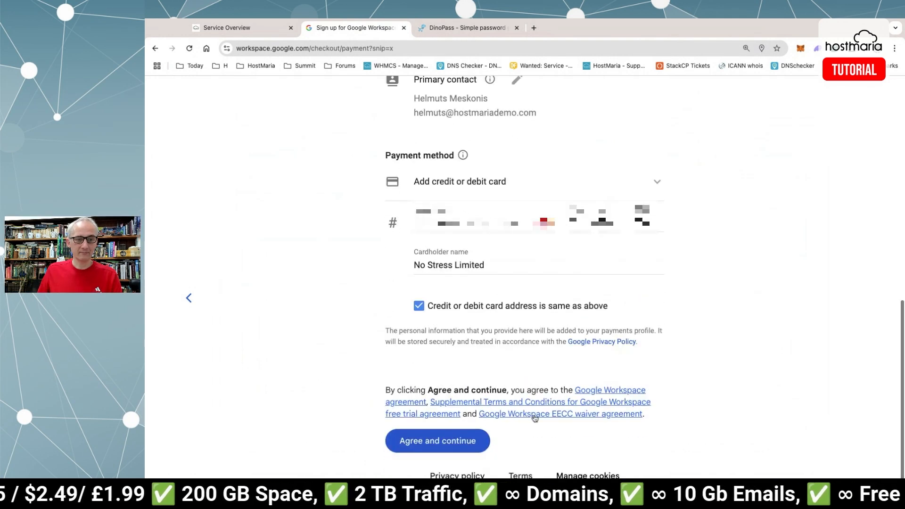
left_click(457, 442)
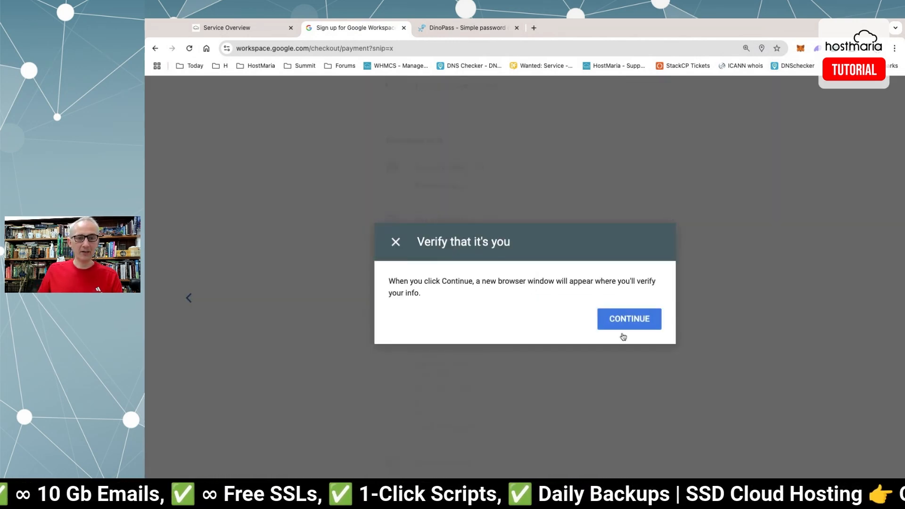
Continue the 'Verify that it's you' check and complete verification in the new window.
left_click(622, 325)
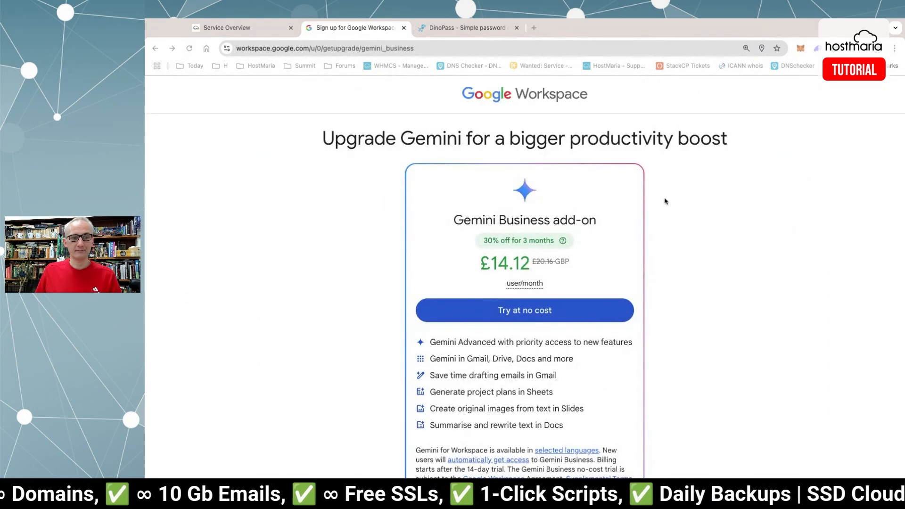
Skip the Gemini add-on trial to reach the hostmariademo.com domain setup overview.
scroll(669, 200, "down", 1)
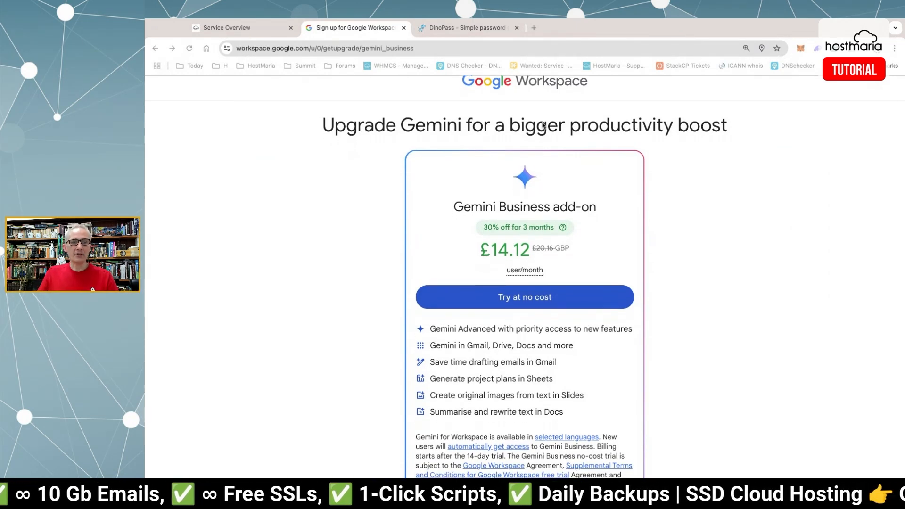
scroll(678, 168, "down", 3)
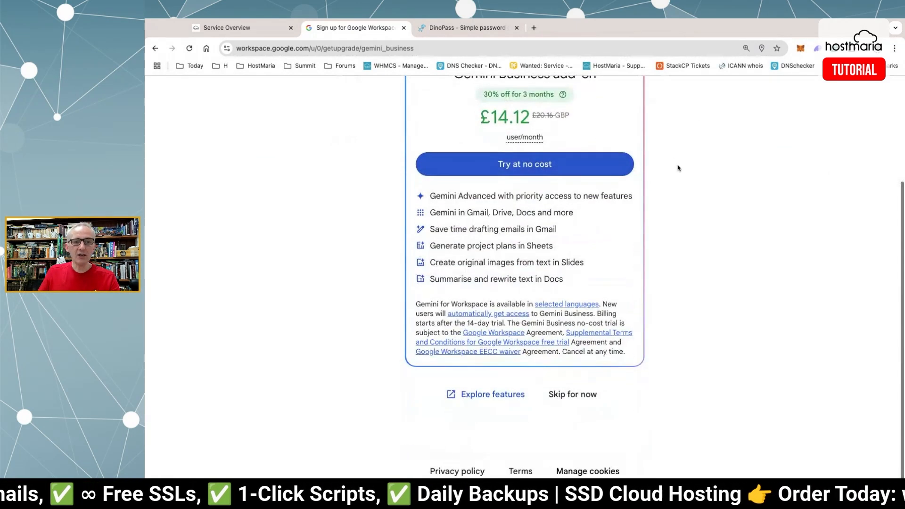
left_click(580, 406)
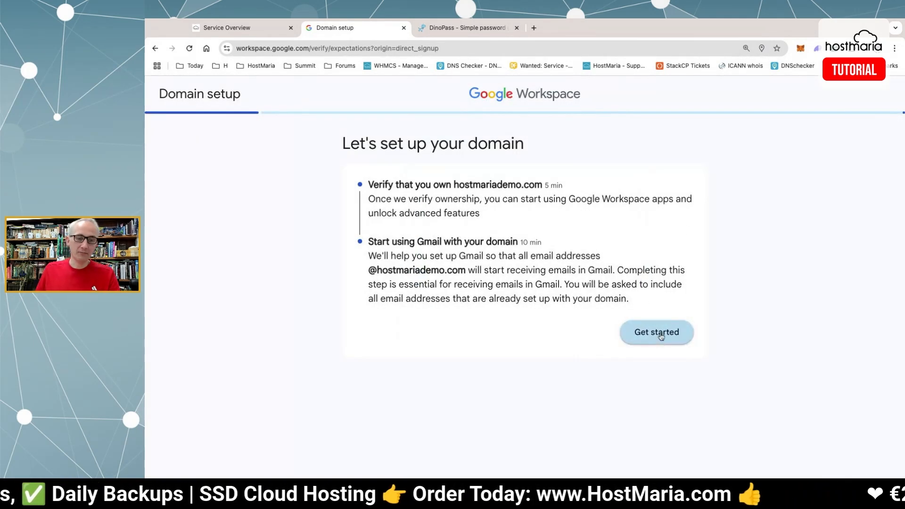
Start hostmariademo.com setup, mark its domain host as not listed, and continue to verification.
left_click(661, 334)
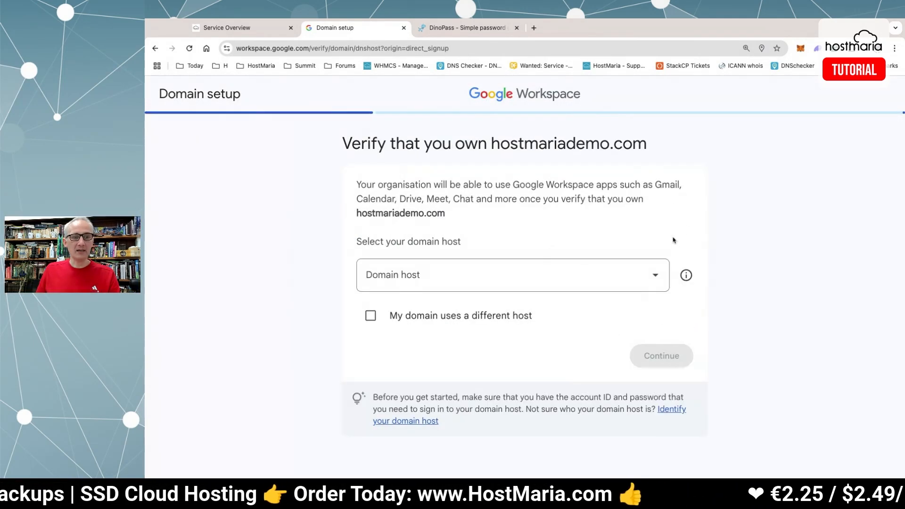
left_click(244, 26)
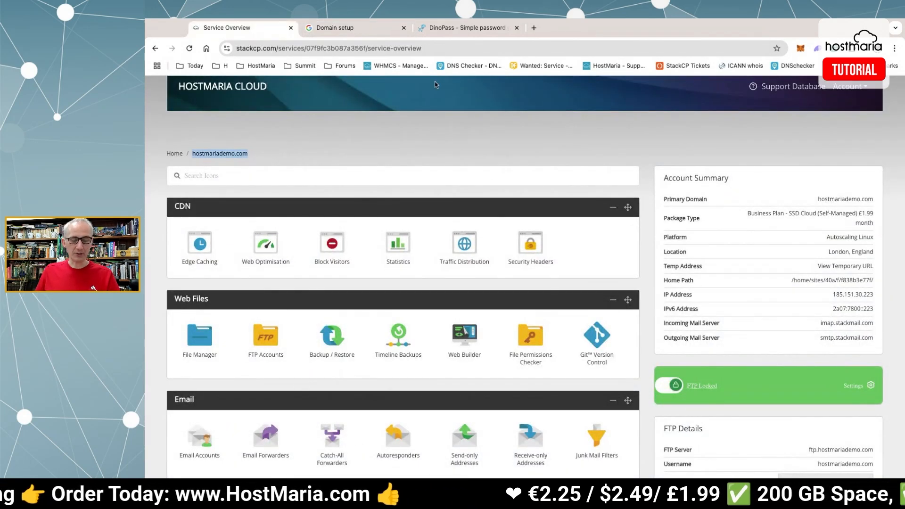
left_click(393, 28)
left_click(470, 275)
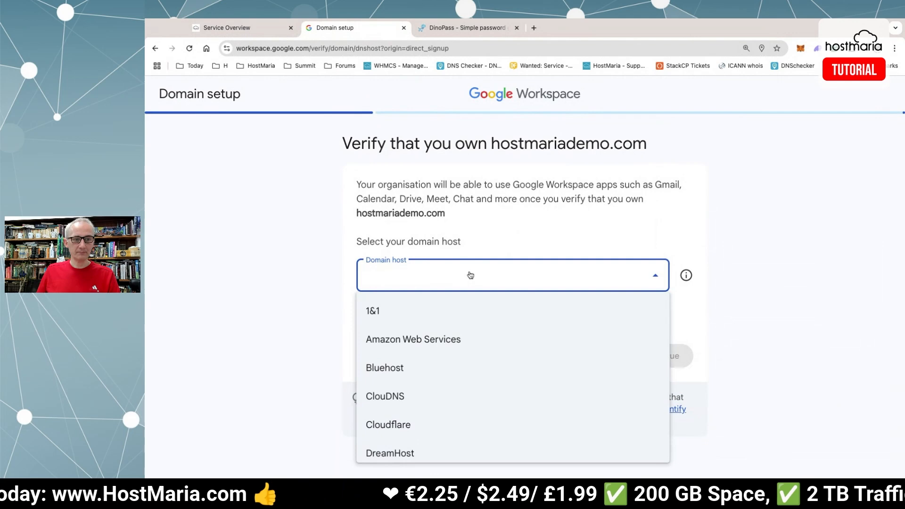
scroll(578, 350, "down", 6)
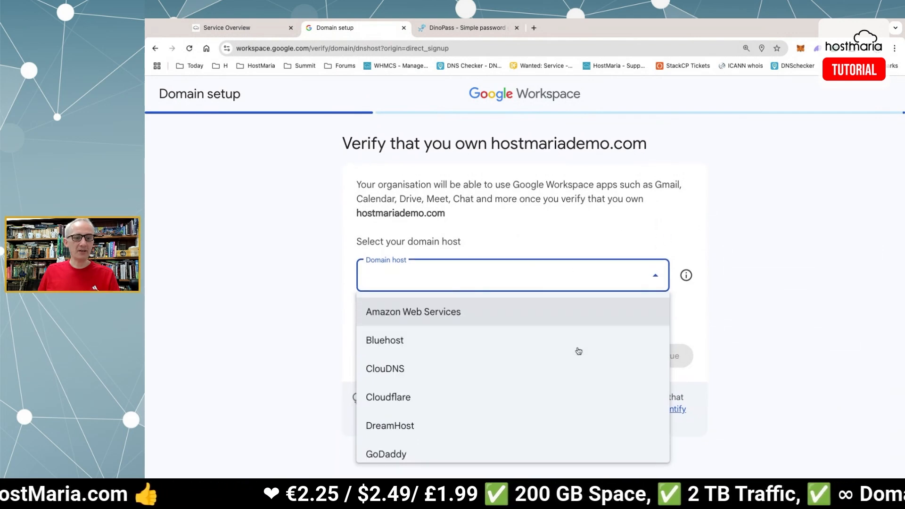
scroll(567, 343, "up", 6)
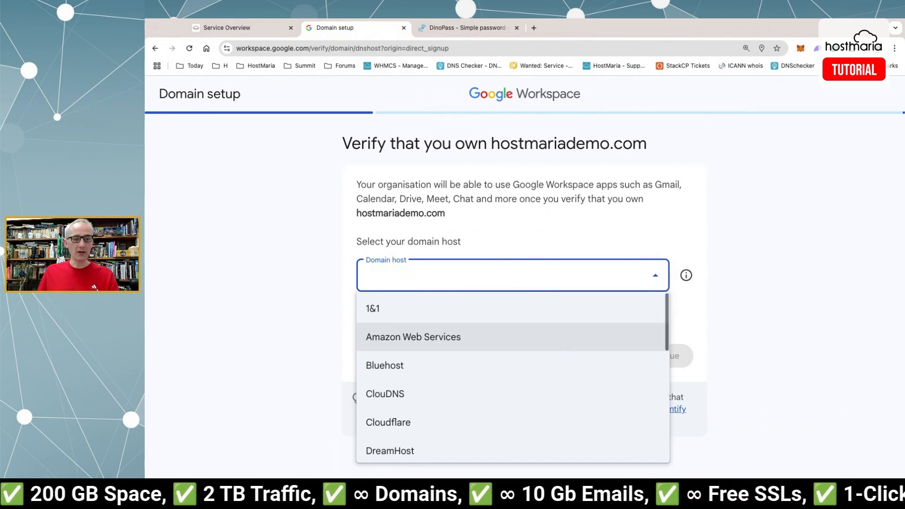
scroll(567, 343, "down", 6)
scroll(513, 354, "up", 3)
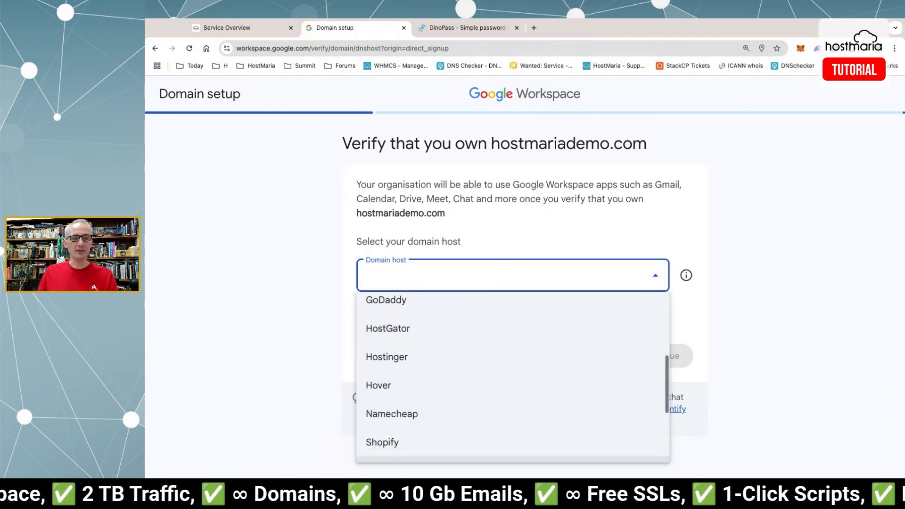
scroll(512, 354, "down", 3)
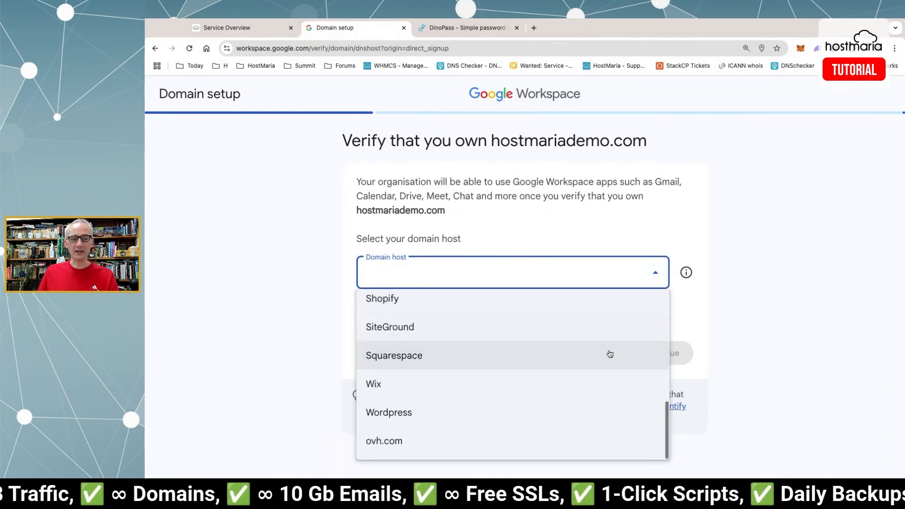
left_click(701, 323)
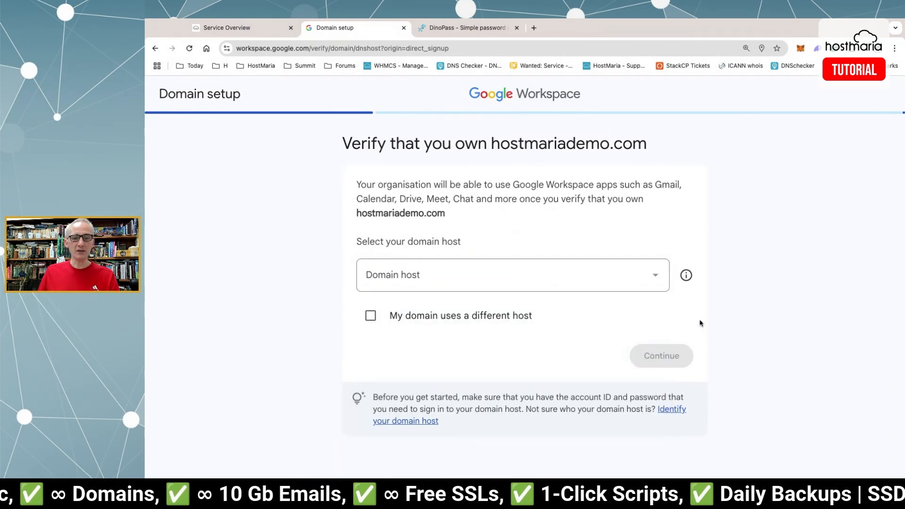
left_click(443, 316)
left_click(673, 360)
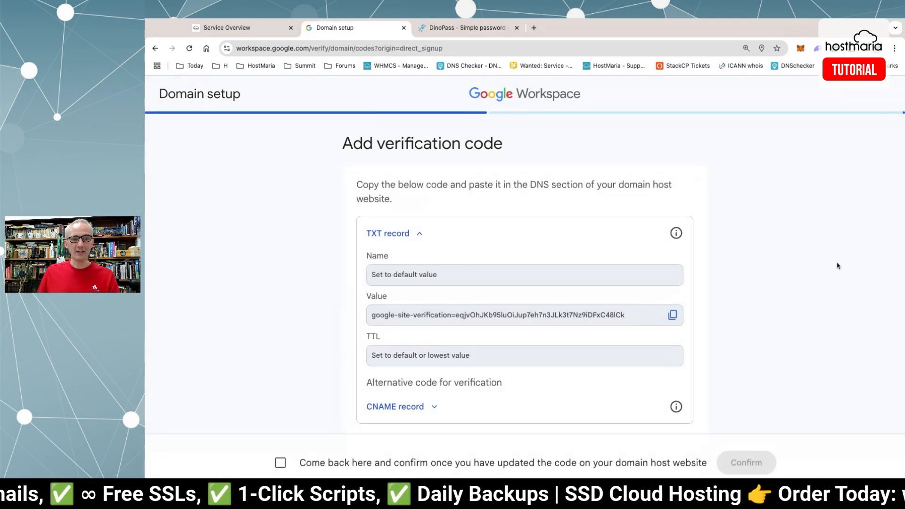
Review the TXT verification record instructions, then go back to the HostMaria Cloud dashboard.
scroll(827, 263, "down", 3)
scroll(827, 262, "up", 2)
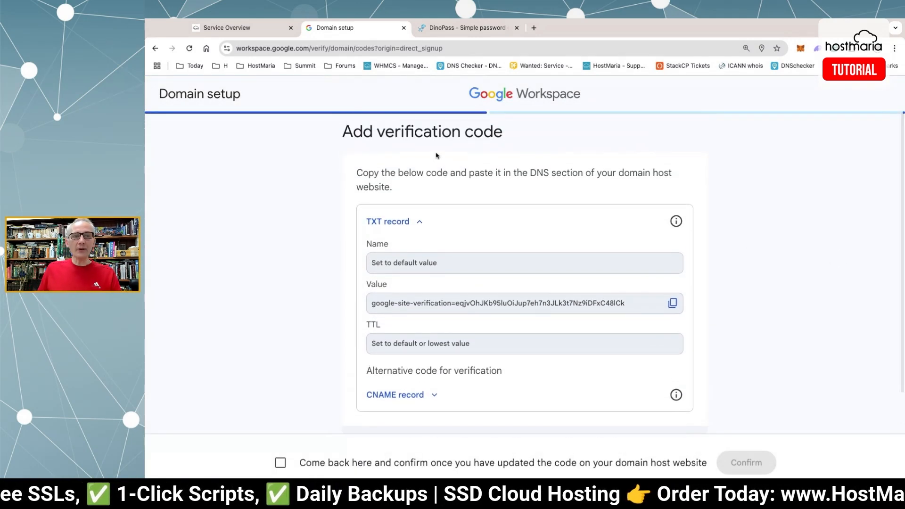
left_click_drag(357, 173, 502, 174)
left_click(539, 168)
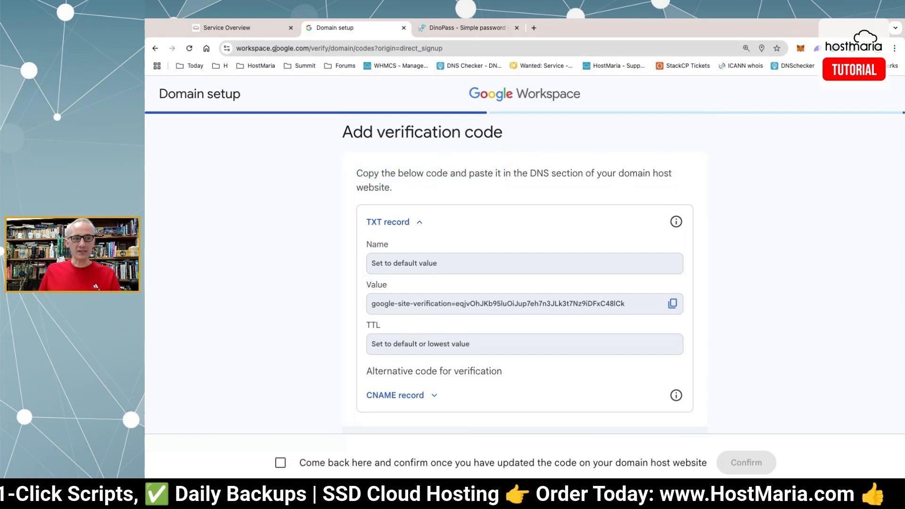
left_click(245, 32)
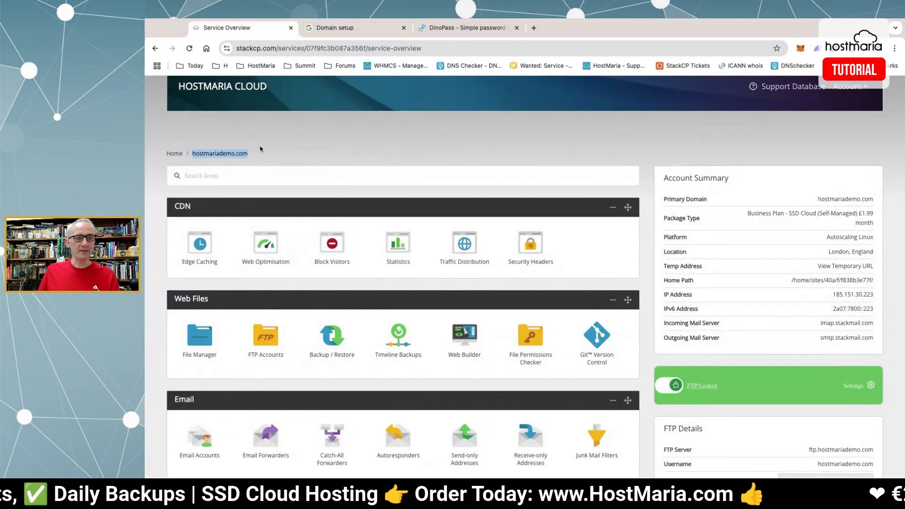
left_click(534, 28)
Look up hostmariademo.com on ICANN and confirm nameservers NS1–NS4.STACKDNS.COM.
left_click(741, 65)
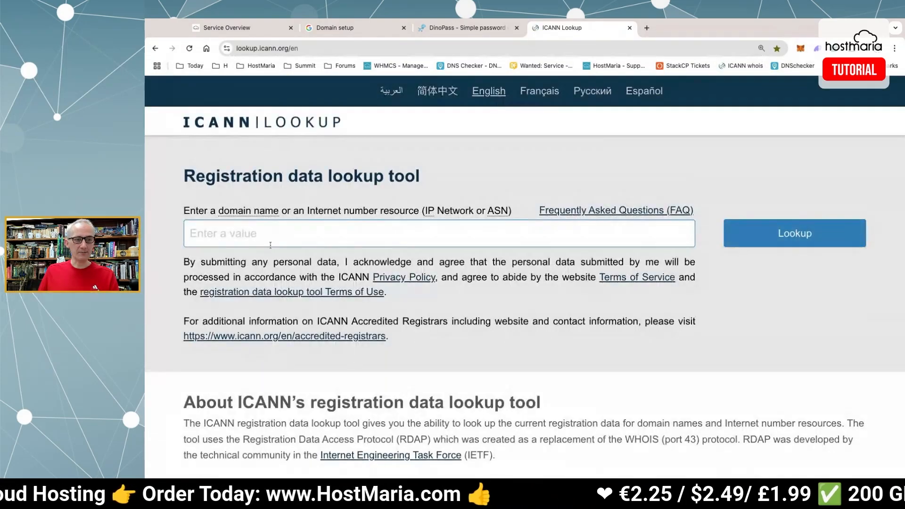
left_click(339, 226)
type("hostmariademo.com")
left_click(817, 229)
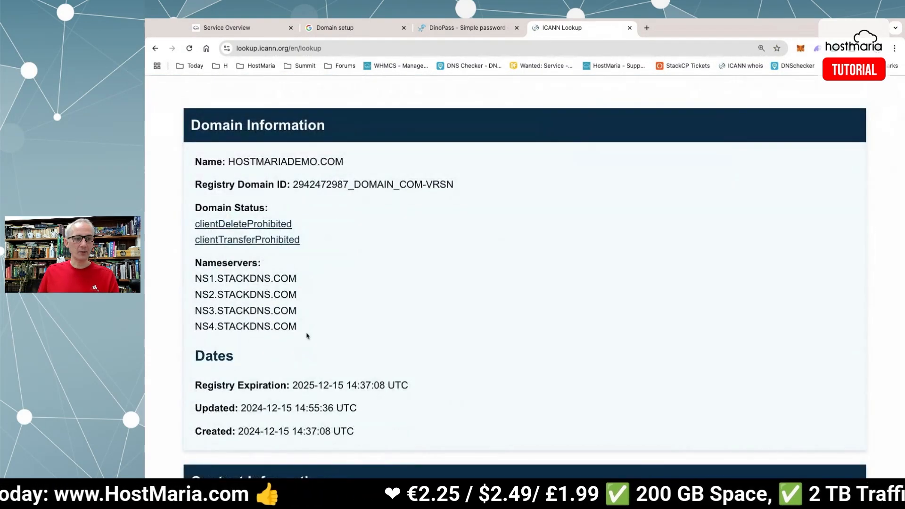
left_click_drag(307, 336, 201, 283)
scroll(433, 294, "up", 7)
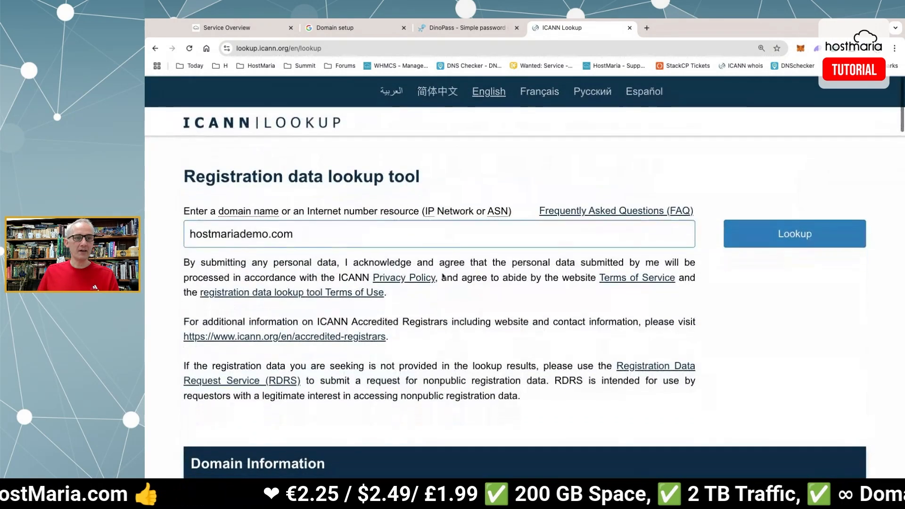
left_click(255, 22)
Open StackCP's DNS records for hostmariademo.com.
scroll(275, 216, "down", 5)
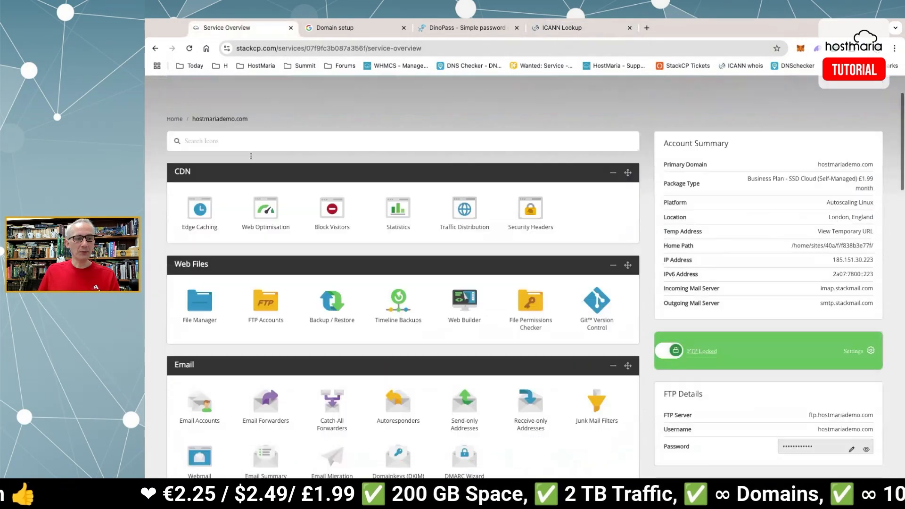
scroll(274, 216, "down", 2)
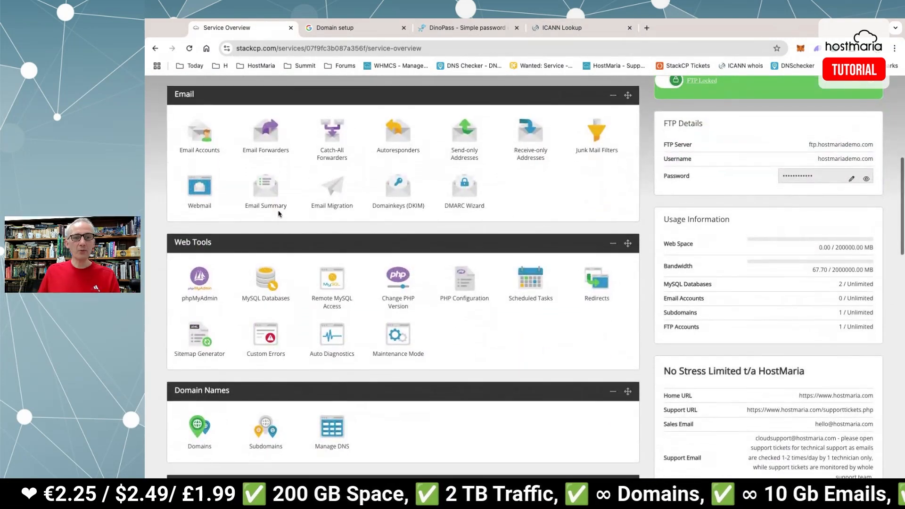
scroll(333, 208, "up", 3)
scroll(334, 208, "up", 2)
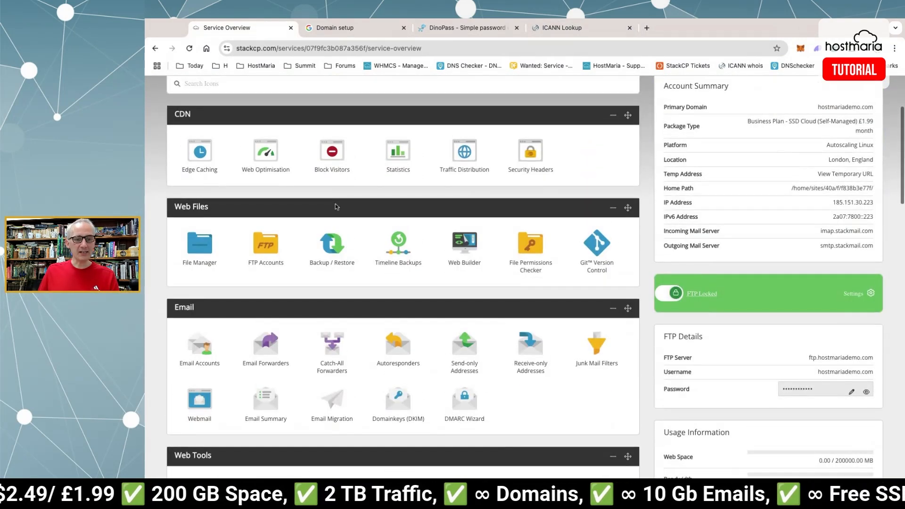
scroll(335, 204, "down", 5)
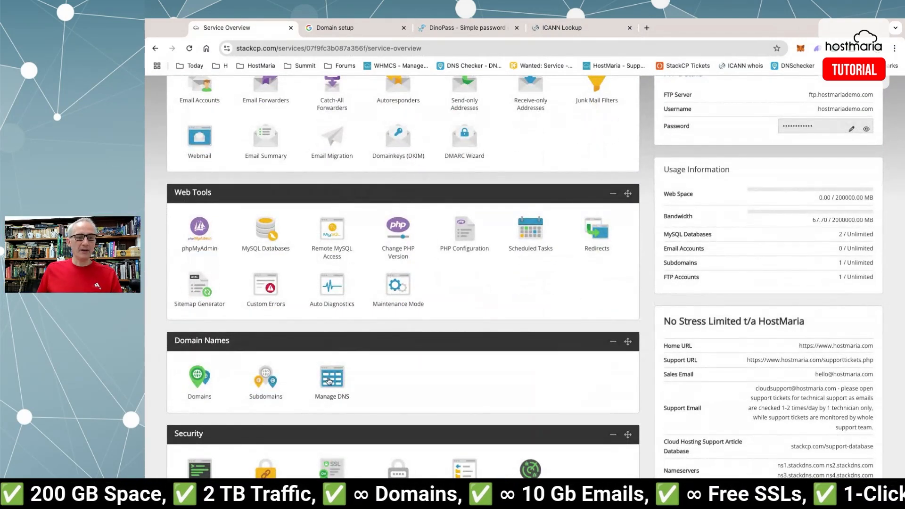
left_click(329, 380)
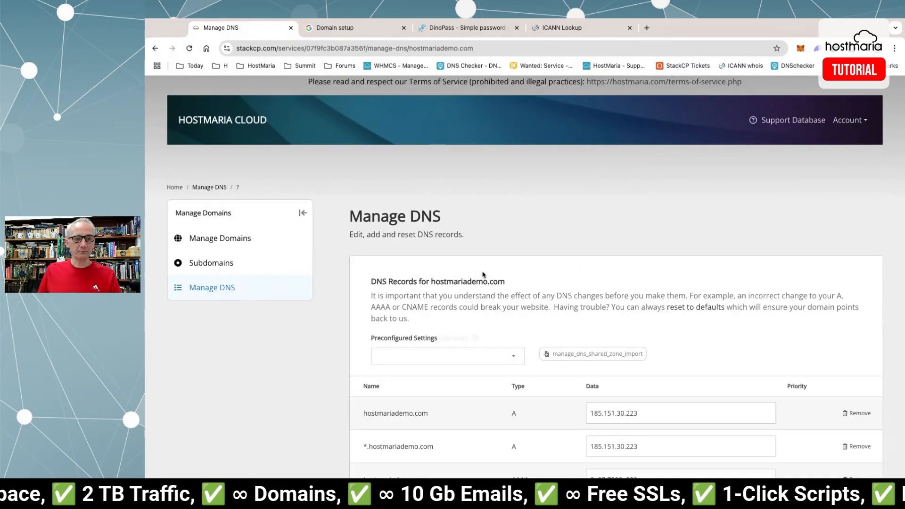
scroll(469, 272, "down", 12)
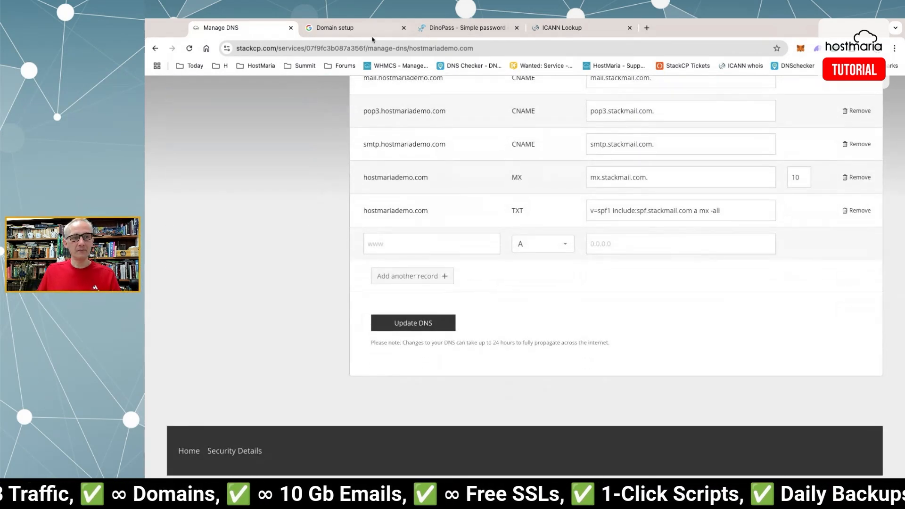
Add and save a TXT record holding the copied google-site-verification code.
left_click(357, 29)
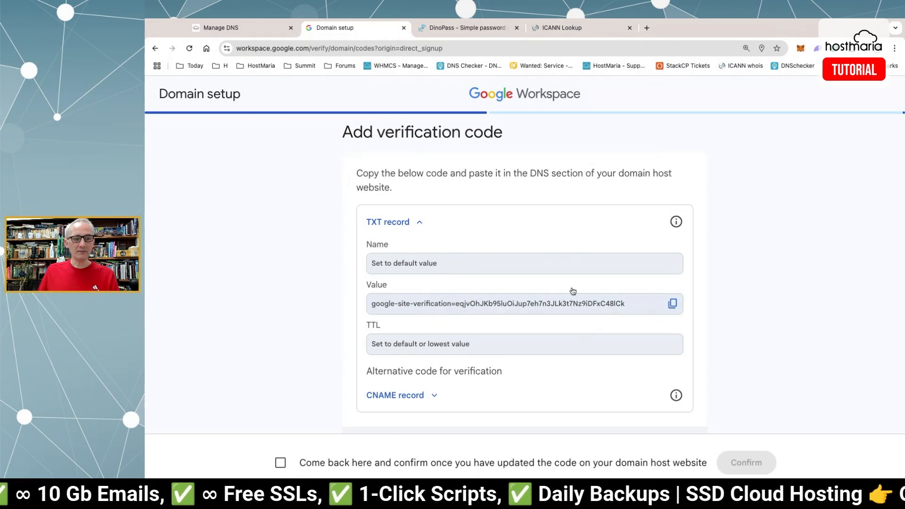
left_click(673, 303)
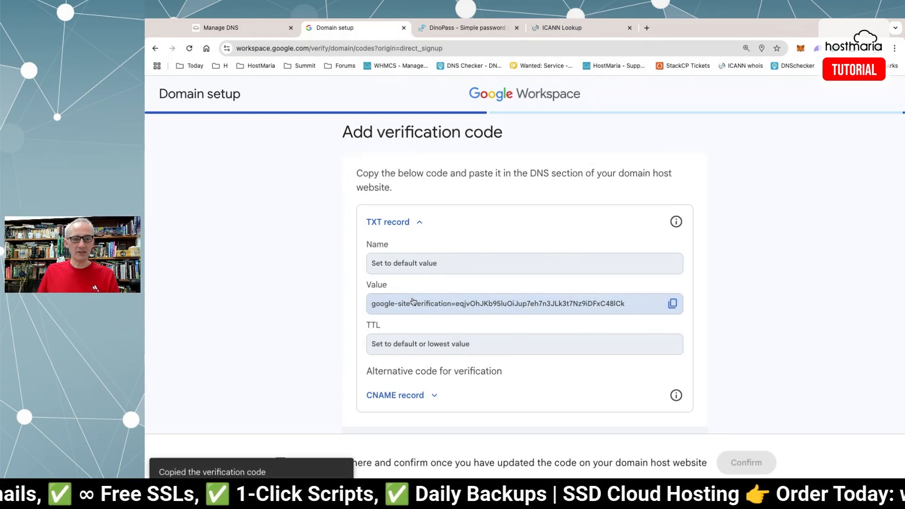
left_click(253, 33)
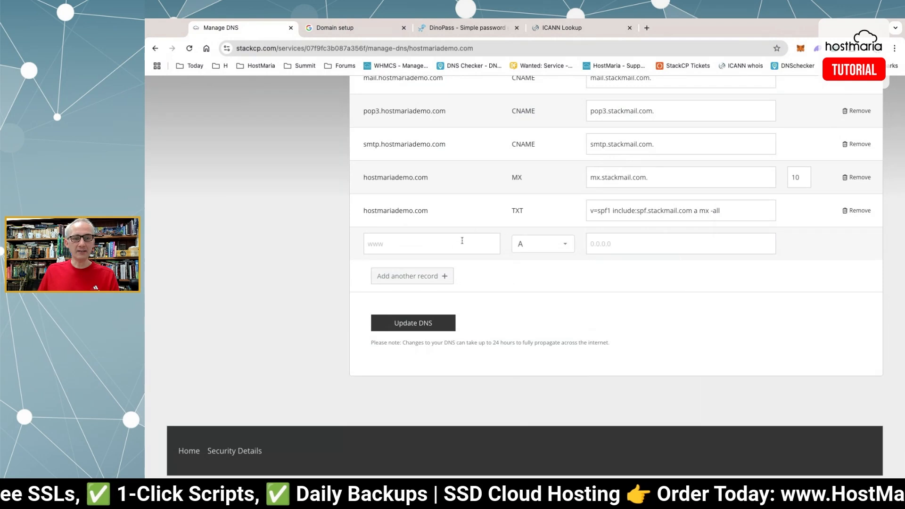
left_click(556, 246)
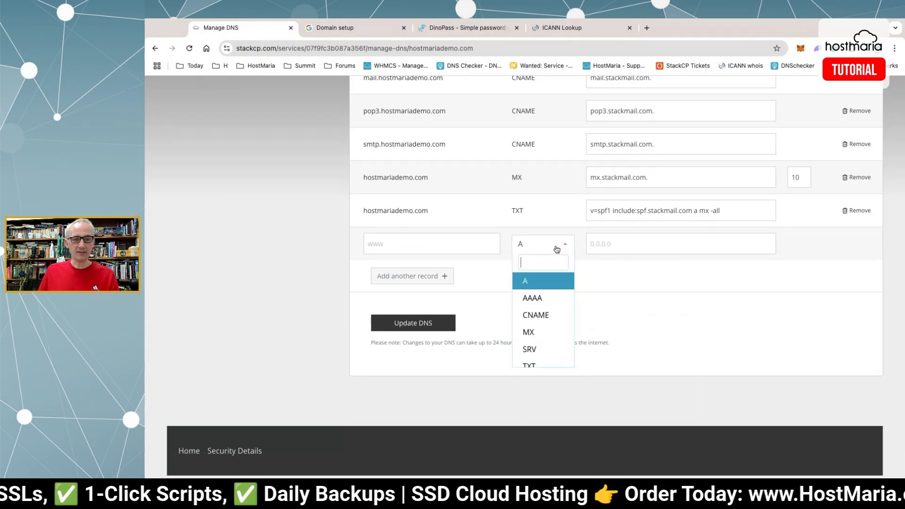
left_click(529, 365)
left_click(634, 243)
key("ctrl+v")
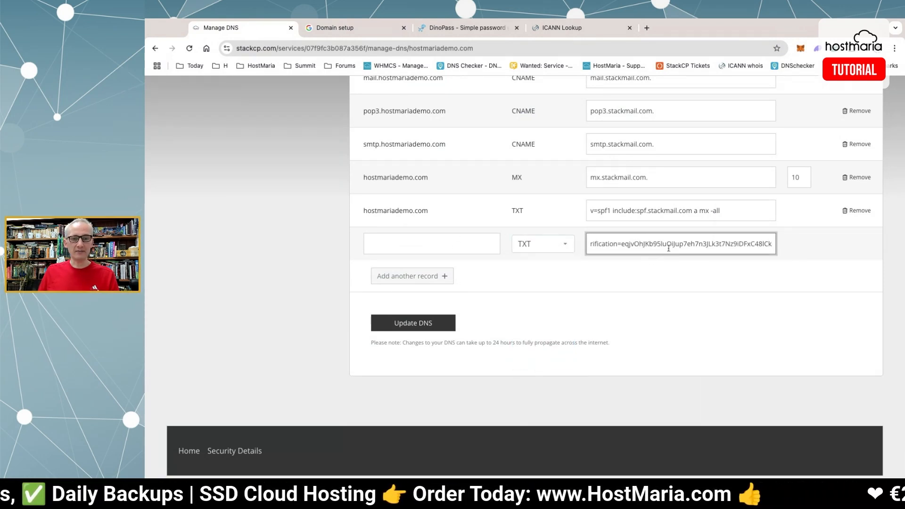
left_click(424, 325)
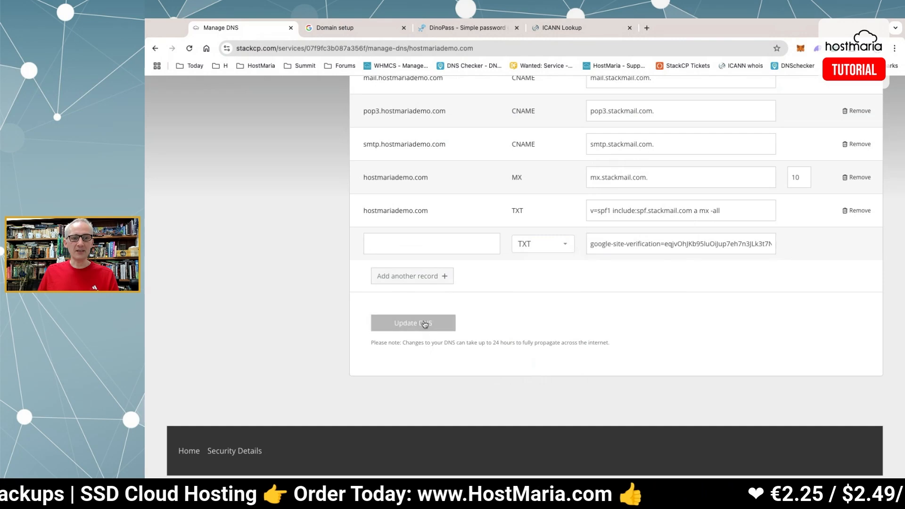
scroll(342, 312, "down", 12)
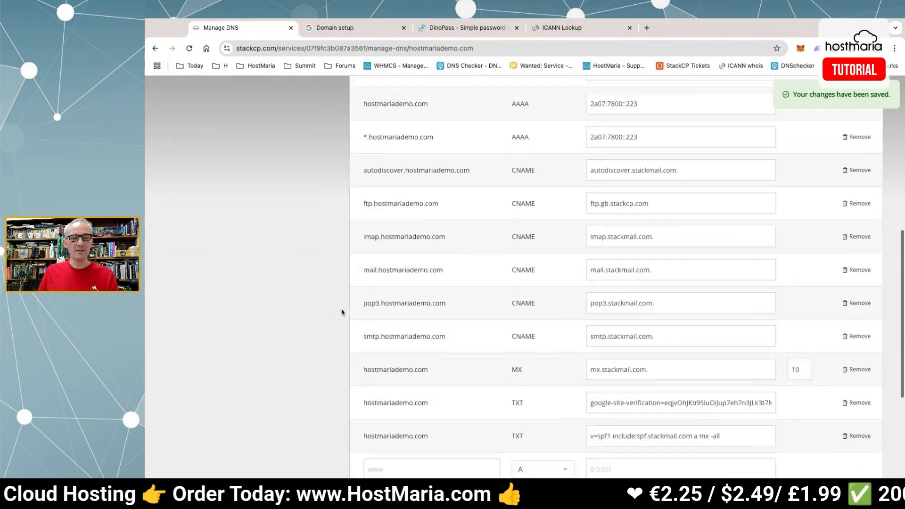
scroll(343, 309, "up", 4)
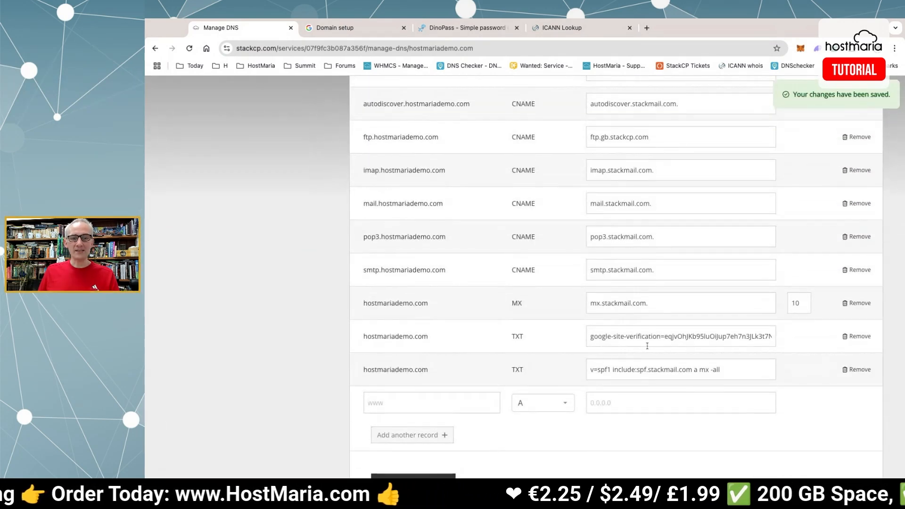
left_click_drag(624, 338, 782, 340)
left_click(800, 338)
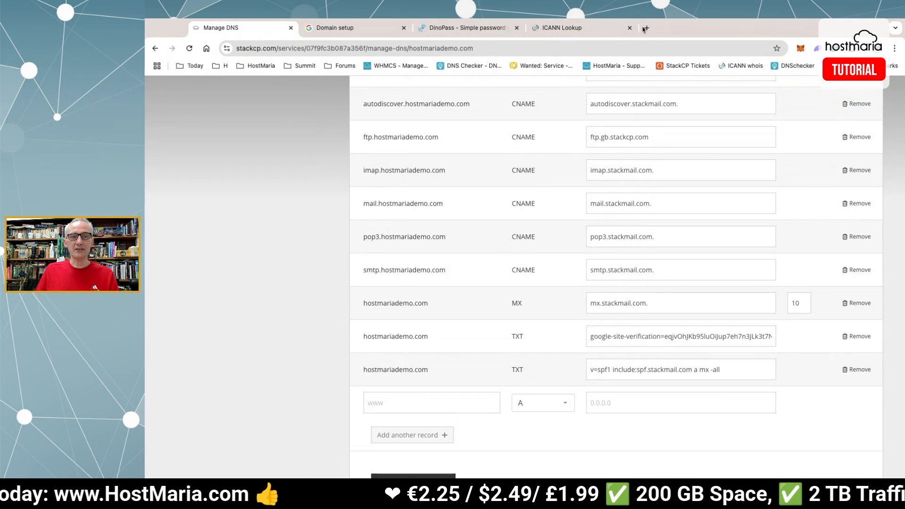
Confirm the added TXT record so Google Workspace reports hostmariademo.com verified.
left_click(353, 29)
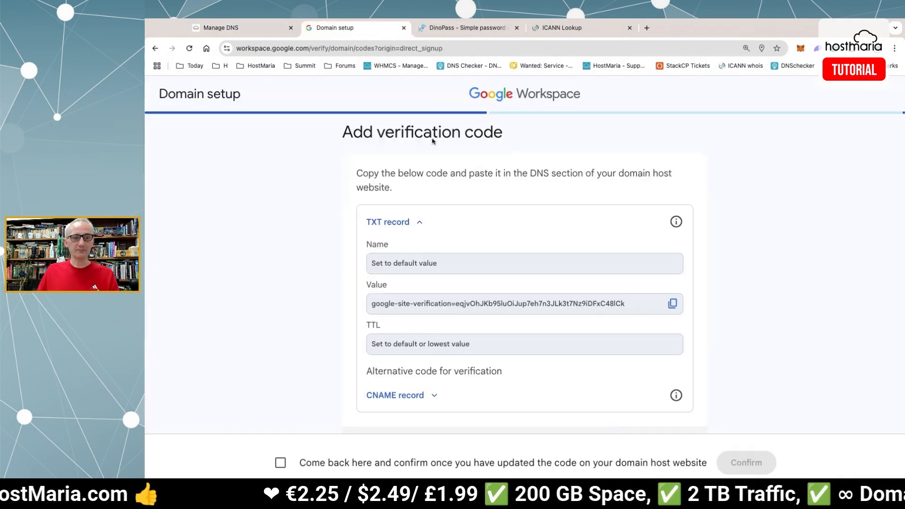
scroll(737, 372, "down", 1)
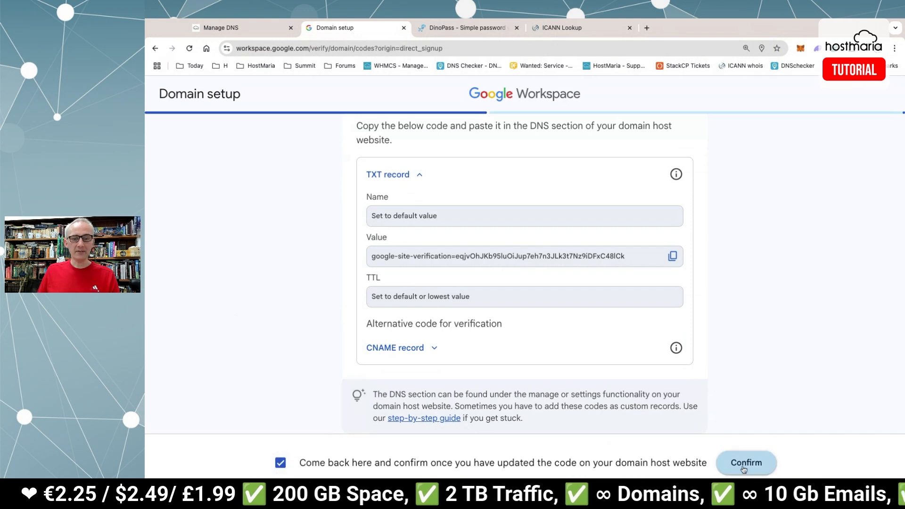
left_click(744, 465)
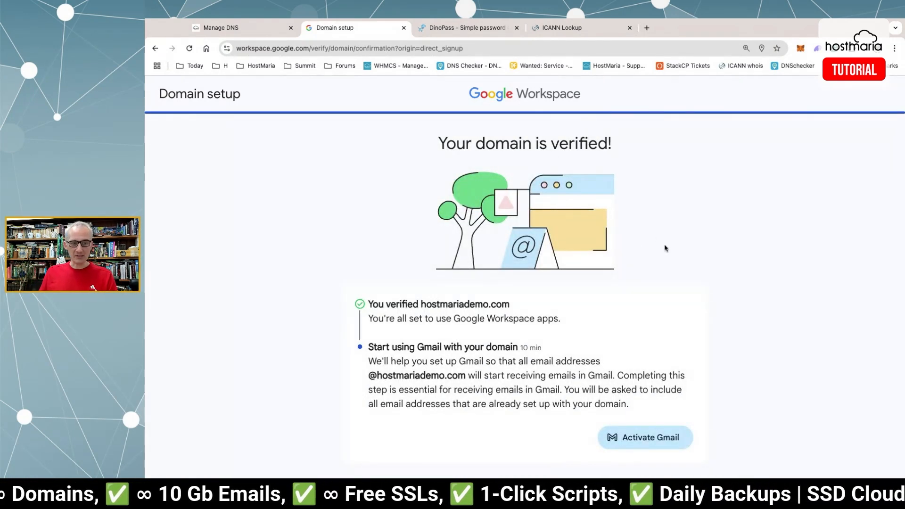
Start Gmail activation, declare the domain uses a different host, and continue.
left_click(649, 438)
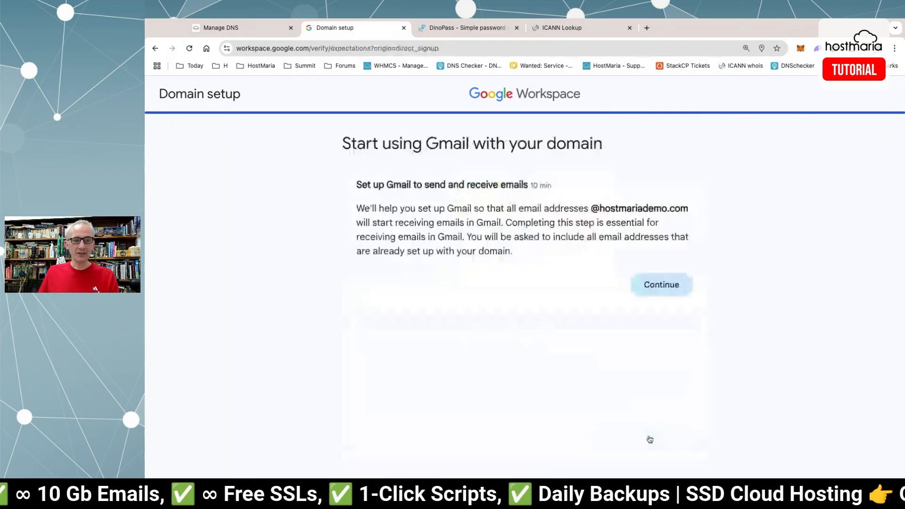
left_click(665, 284)
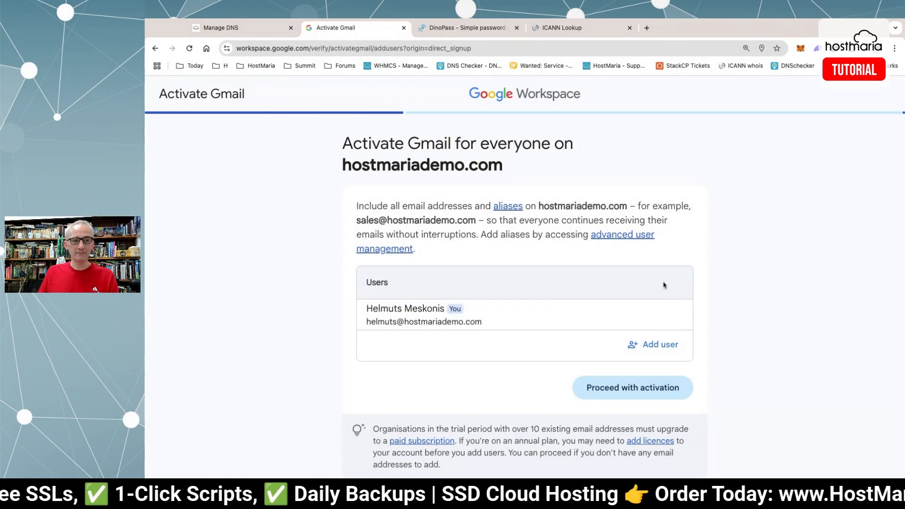
left_click(620, 393)
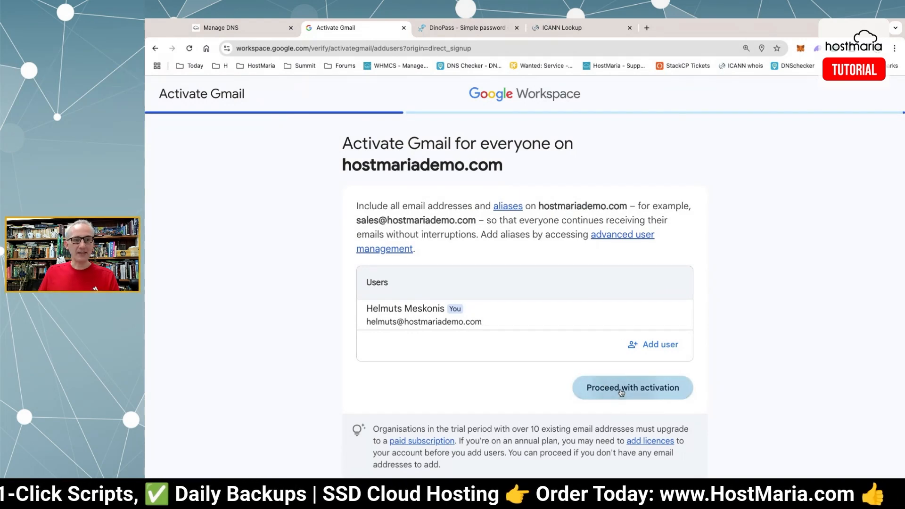
left_click(432, 262)
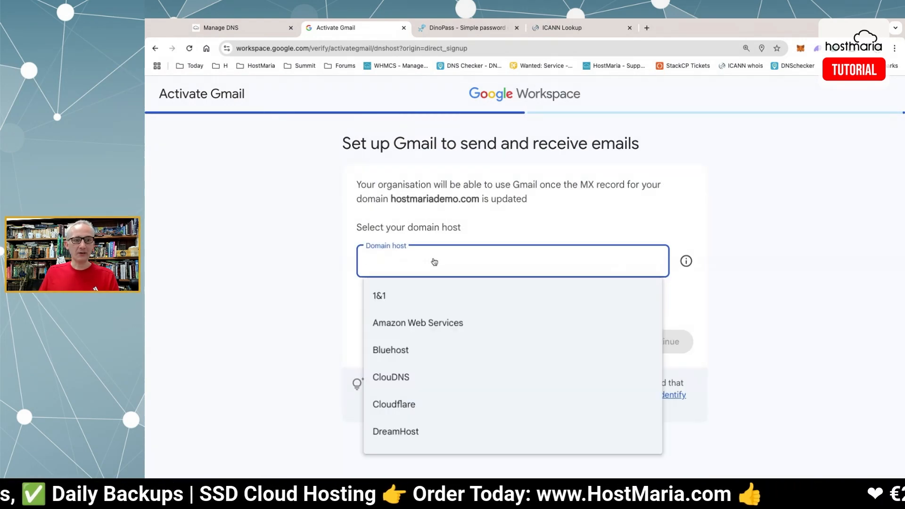
left_click(434, 262)
left_click(410, 302)
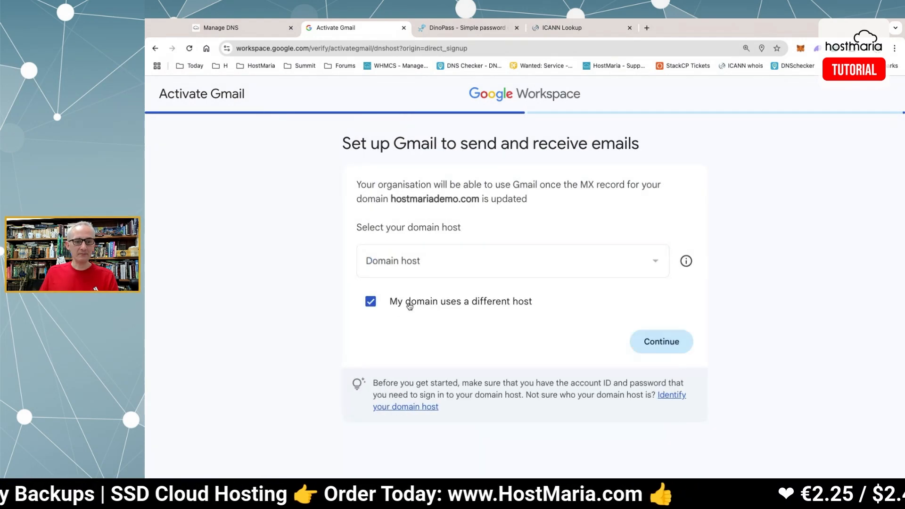
left_click(662, 344)
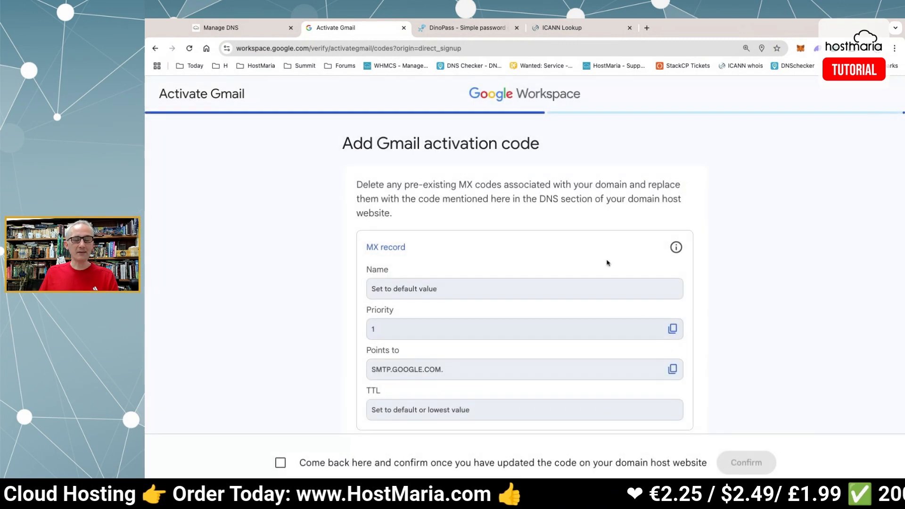
Review the required MX record: SMTP.GOOGLE.COM. at priority 1.
scroll(443, 197, "down", 3)
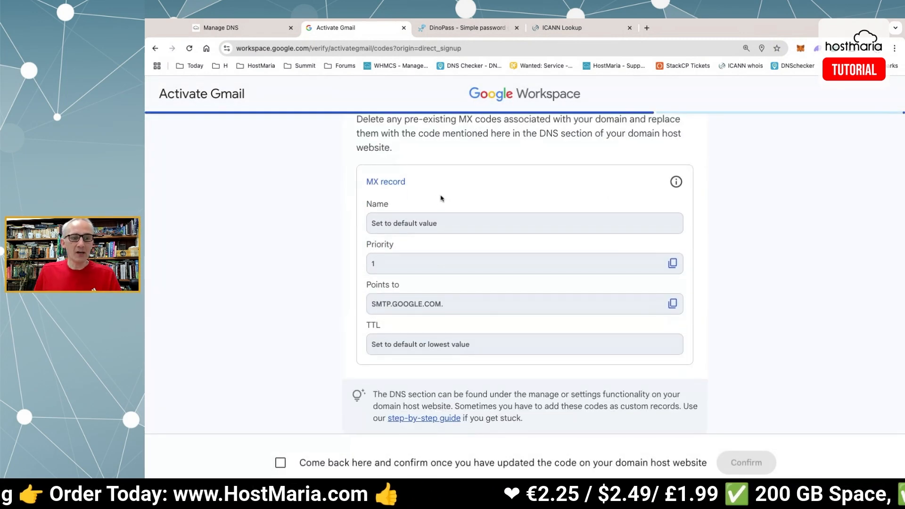
scroll(442, 198, "up", 2)
scroll(441, 198, "down", 2)
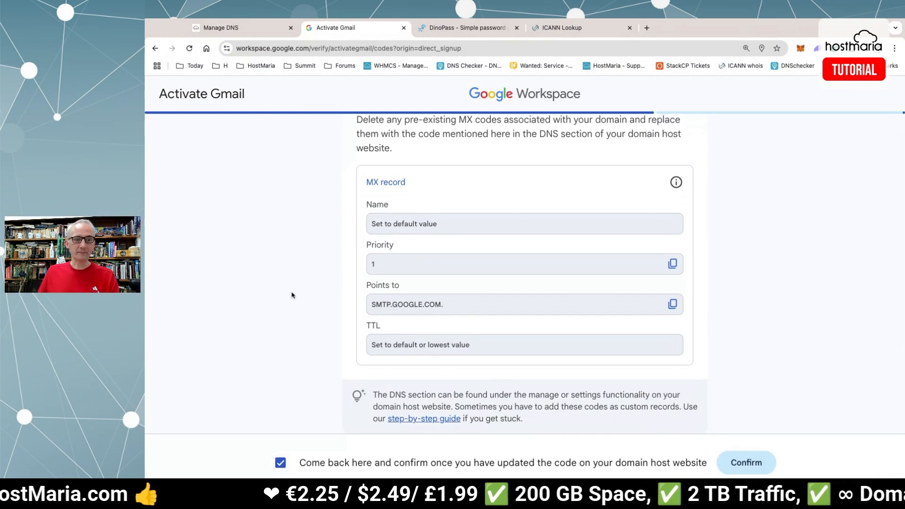
scroll(293, 295, "up", 2)
left_click_drag(361, 143, 500, 147)
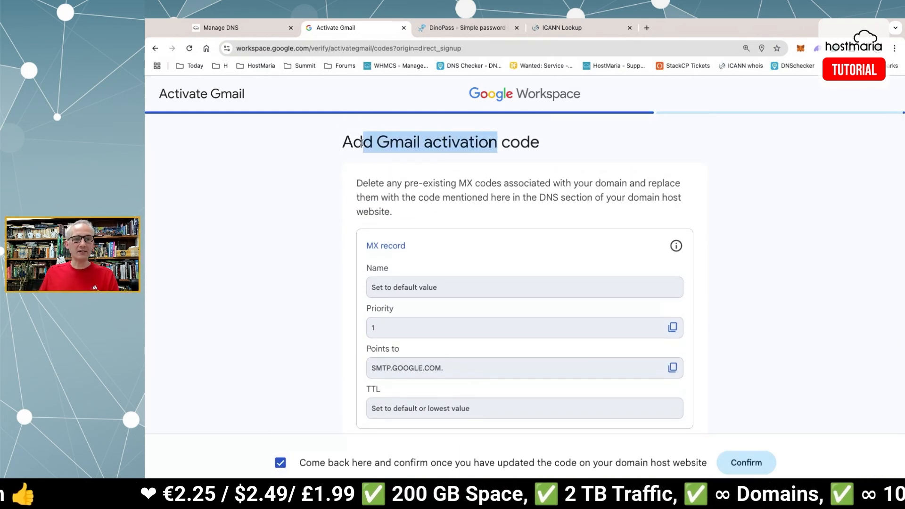
left_click(499, 146)
left_click_drag(473, 183, 532, 184)
left_click(537, 184)
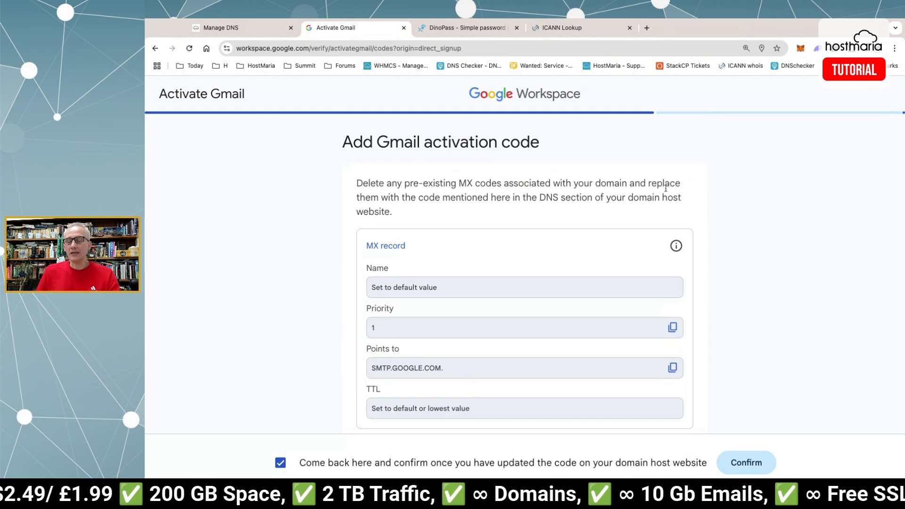
scroll(666, 189, "down", 2)
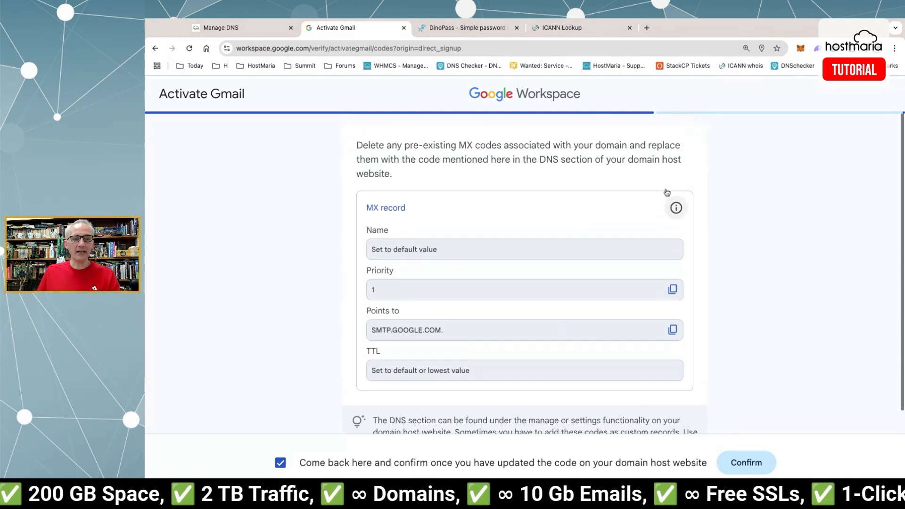
scroll(542, 167, "up", 1)
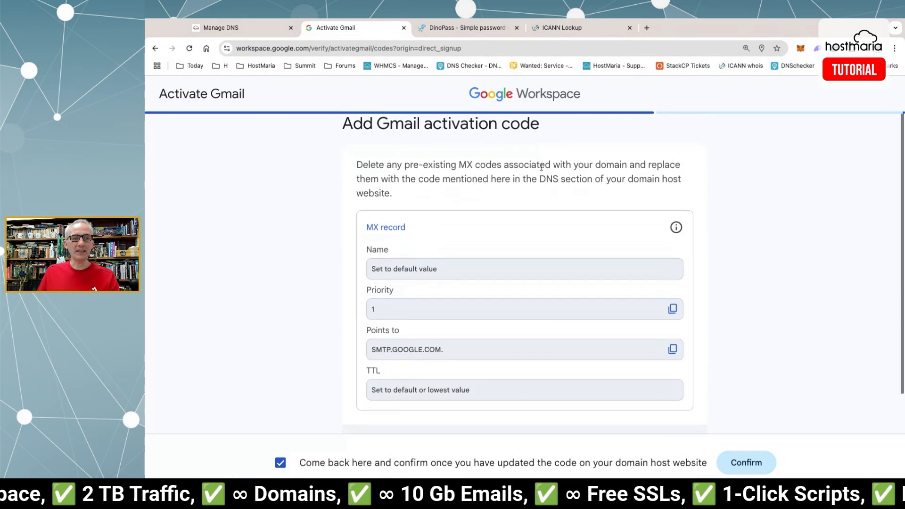
Apply StackCP's G Suite (E-mail only) preset and save the Google Mail DNS records.
left_click(248, 29)
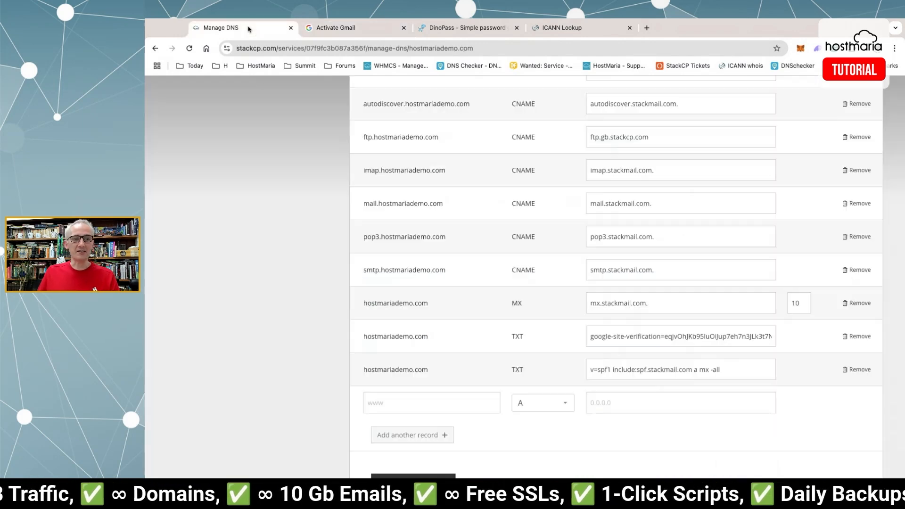
scroll(280, 242, "up", 15)
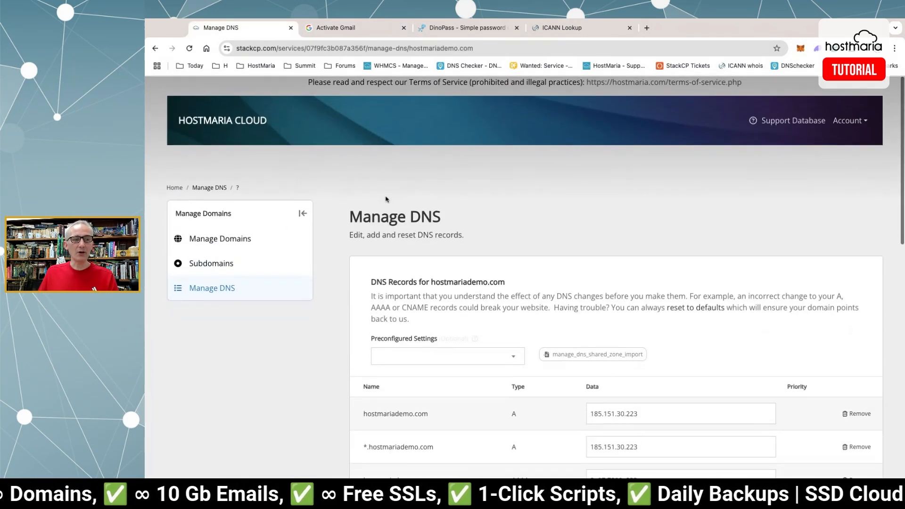
scroll(477, 217, "down", 3)
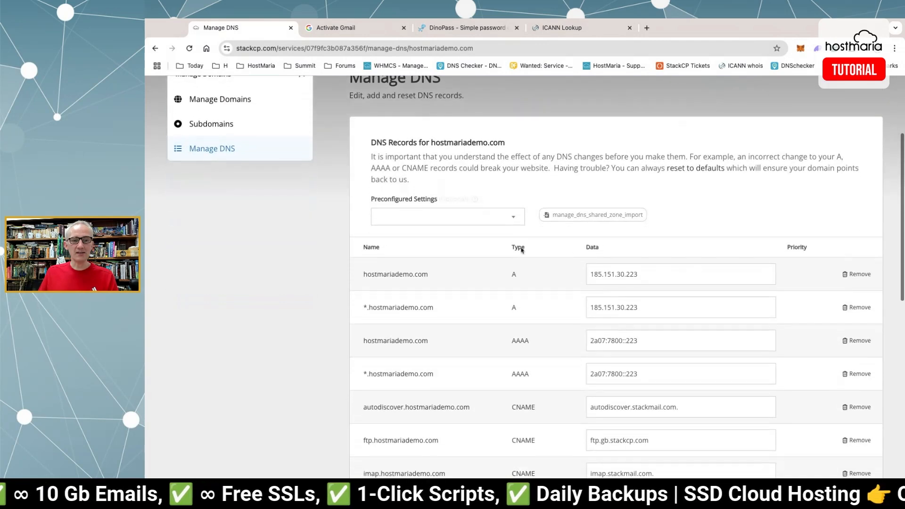
left_click(481, 219)
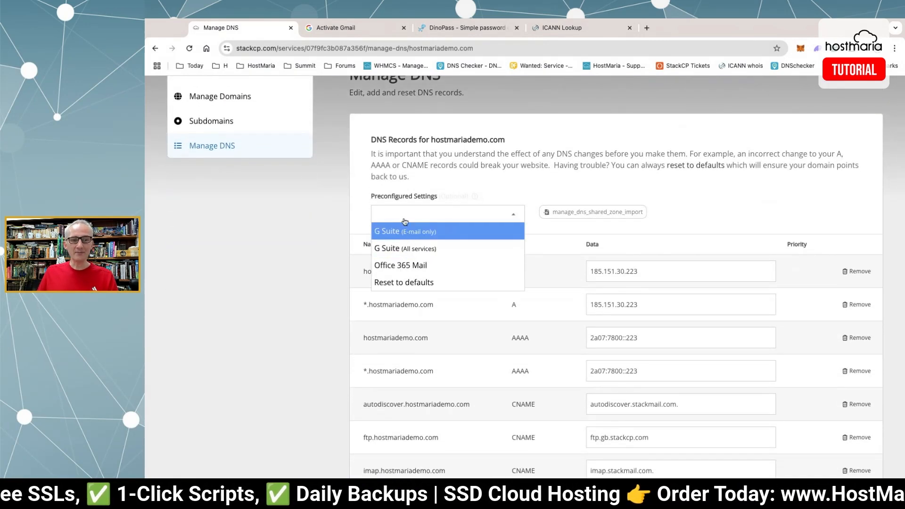
left_click(406, 233)
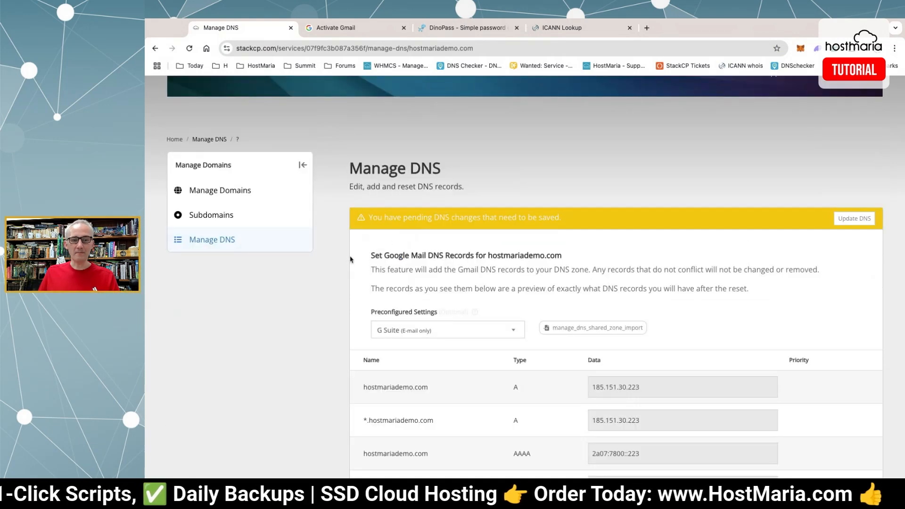
scroll(351, 259, "down", 7)
scroll(352, 259, "up", 4)
scroll(353, 259, "down", 5)
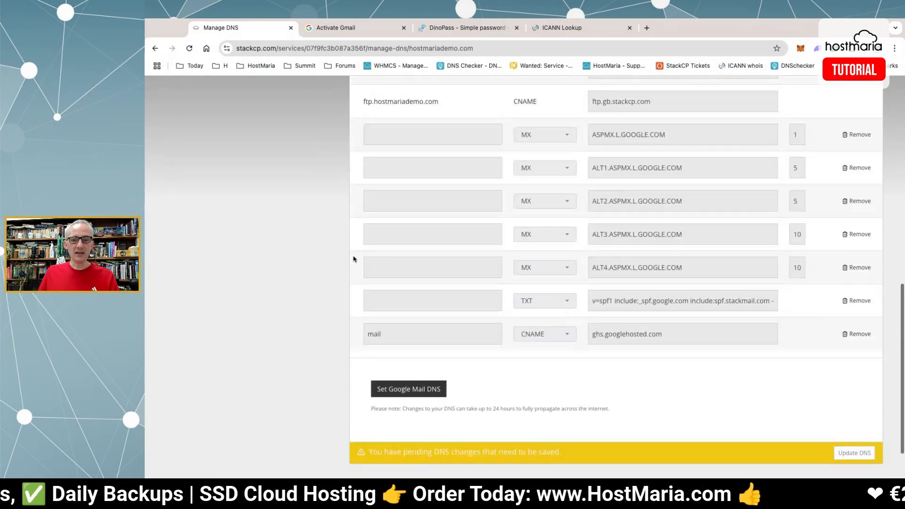
scroll(354, 258, "up", 2)
scroll(356, 256, "down", 1)
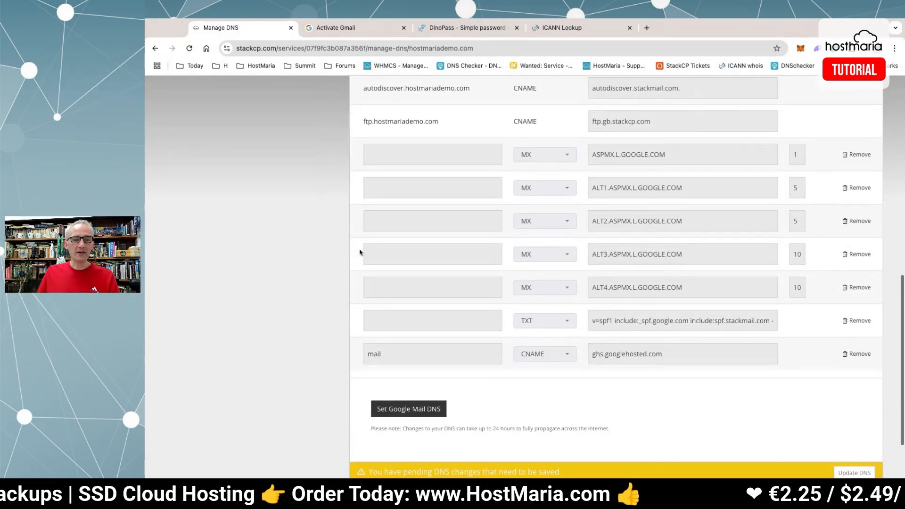
scroll(495, 188, "up", 2)
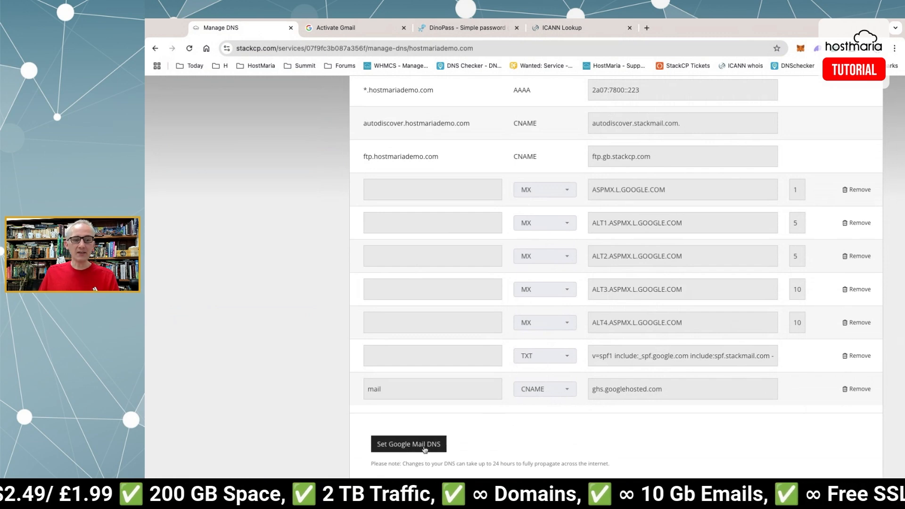
left_click(407, 445)
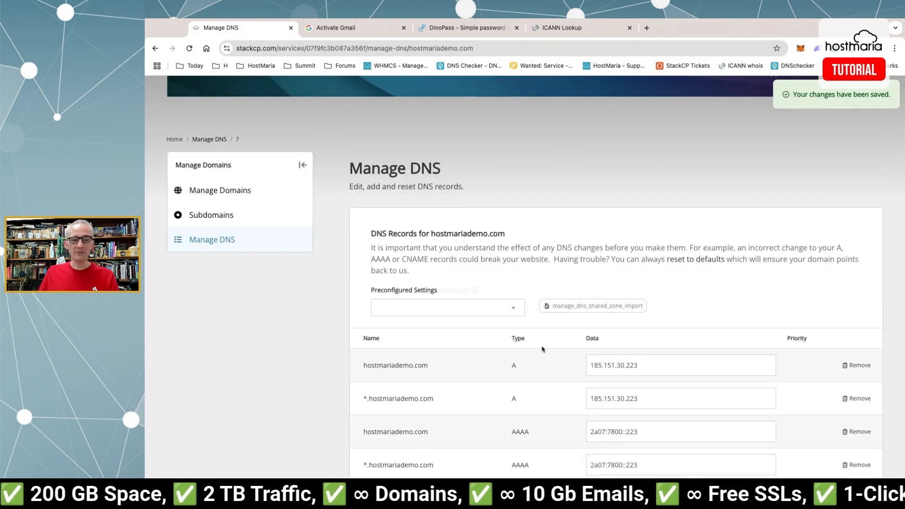
Confirm in Google Workspace that the MX record has been updated.
scroll(545, 329, "down", 10)
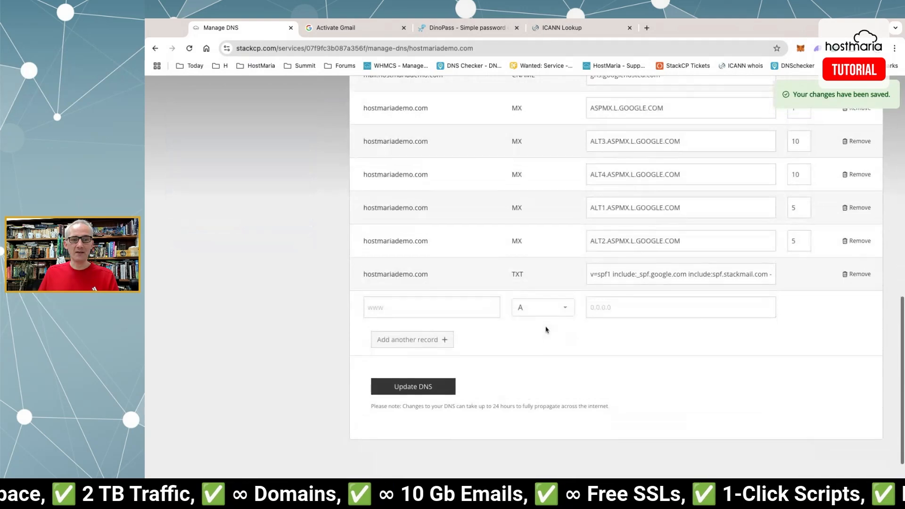
scroll(546, 329, "up", 5)
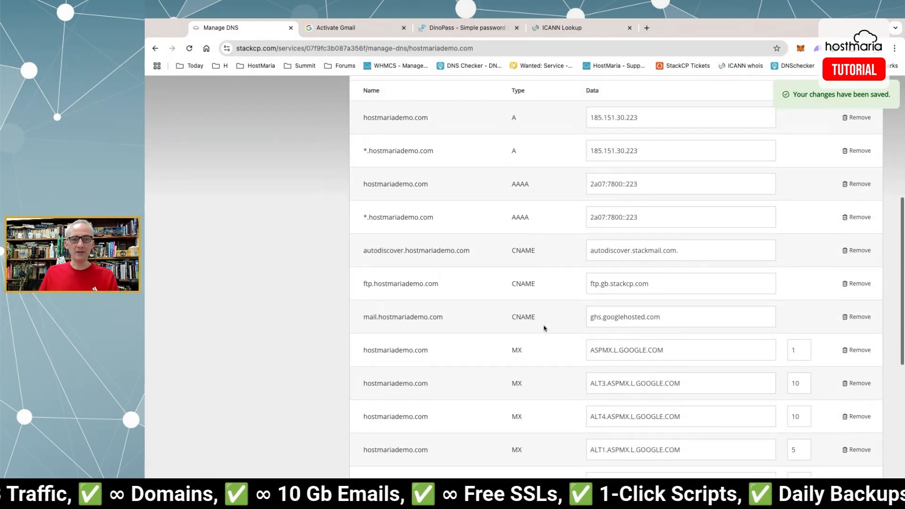
scroll(542, 327, "up", 4)
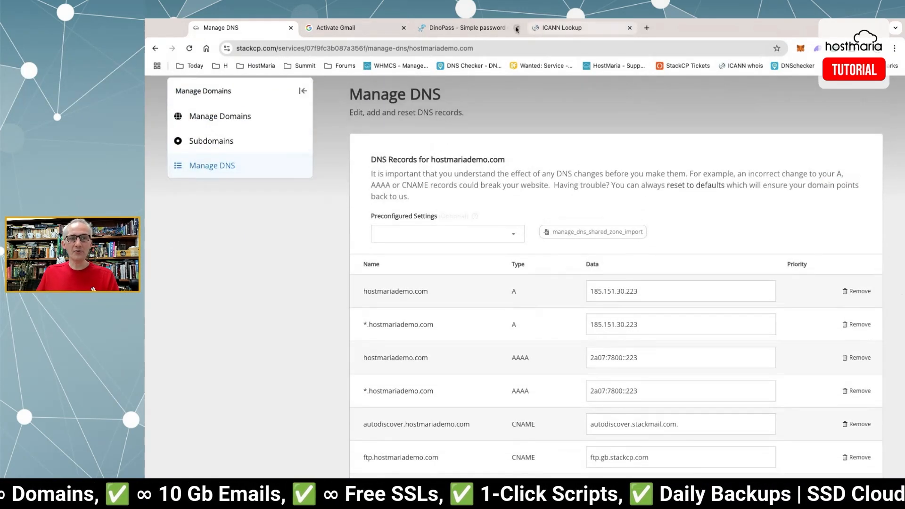
left_click(338, 29)
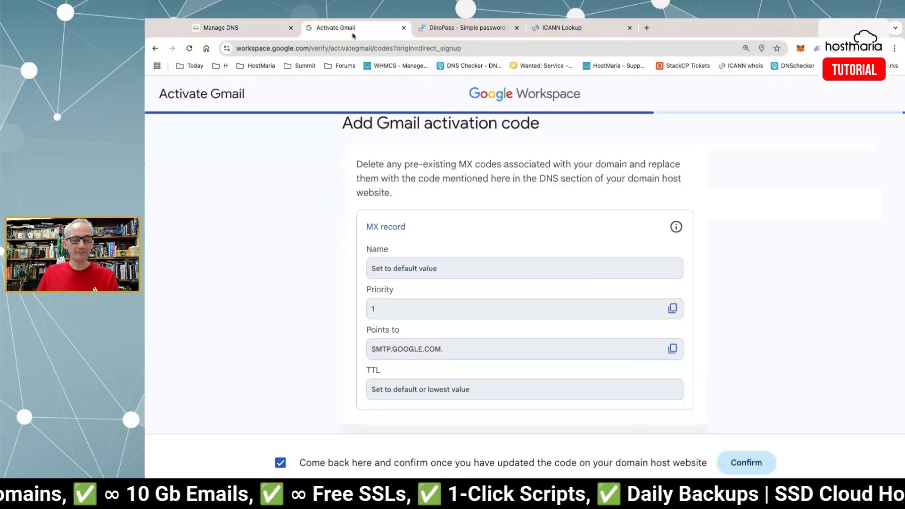
left_click(751, 458)
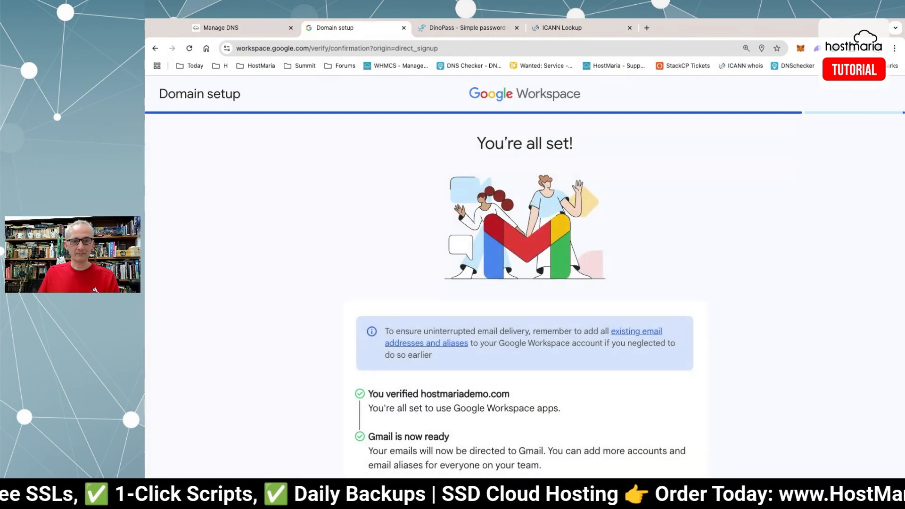
Answer the setup questions: goal Connect with customers, current apps 'I'm not sure'.
scroll(742, 324, "down", 1)
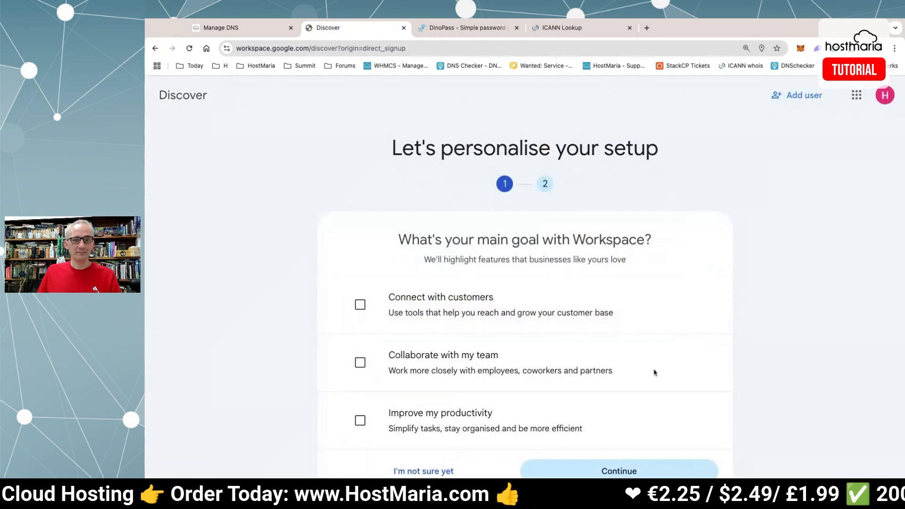
scroll(545, 260, "down", 1)
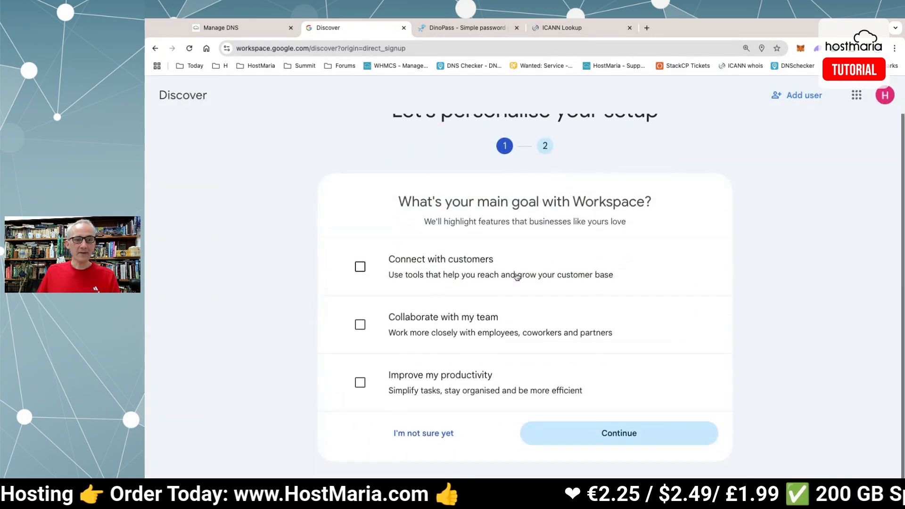
left_click(441, 268)
left_click(620, 433)
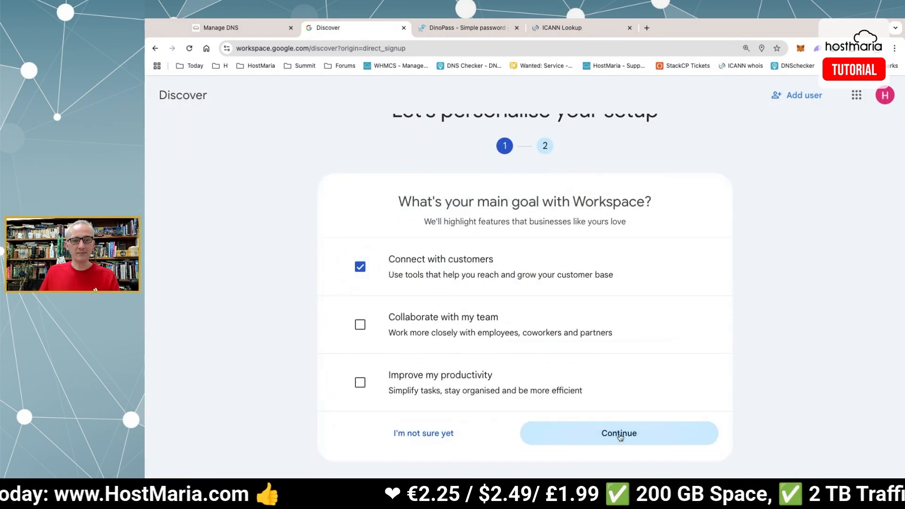
scroll(434, 342, "down", 1)
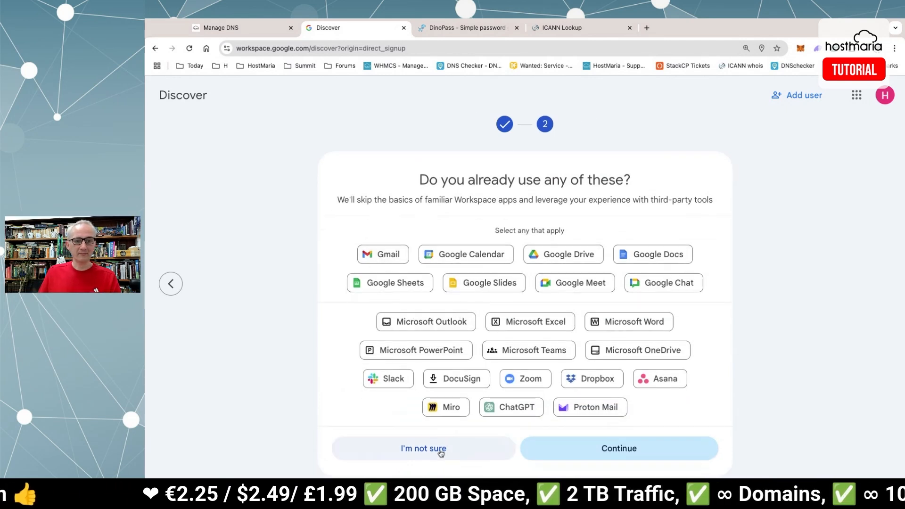
left_click(502, 449)
Mark 'Configure the way that you work' done and open Gmail from the apps grid.
scroll(592, 277, "down", 3)
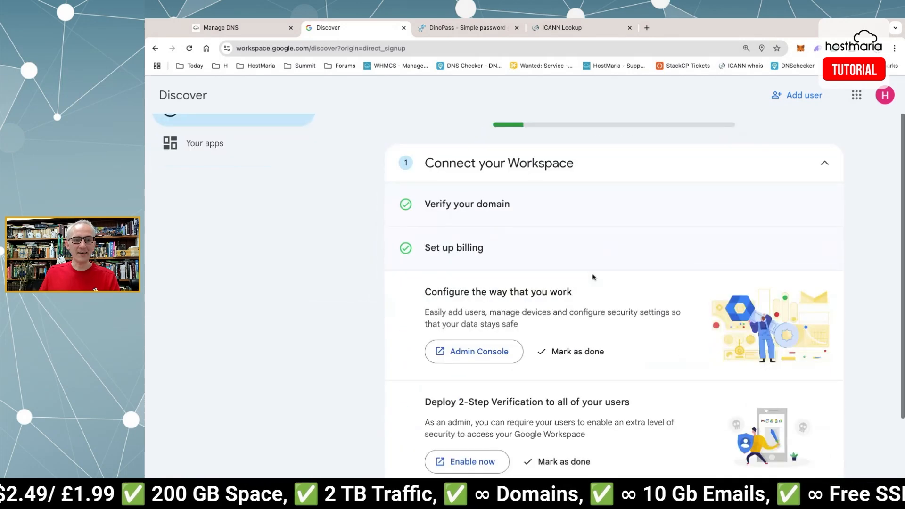
left_click(595, 275)
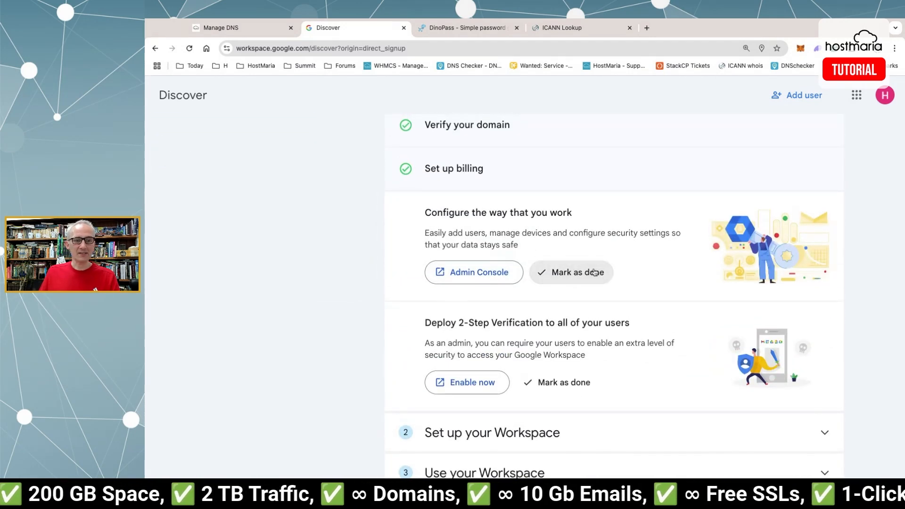
left_click(587, 275)
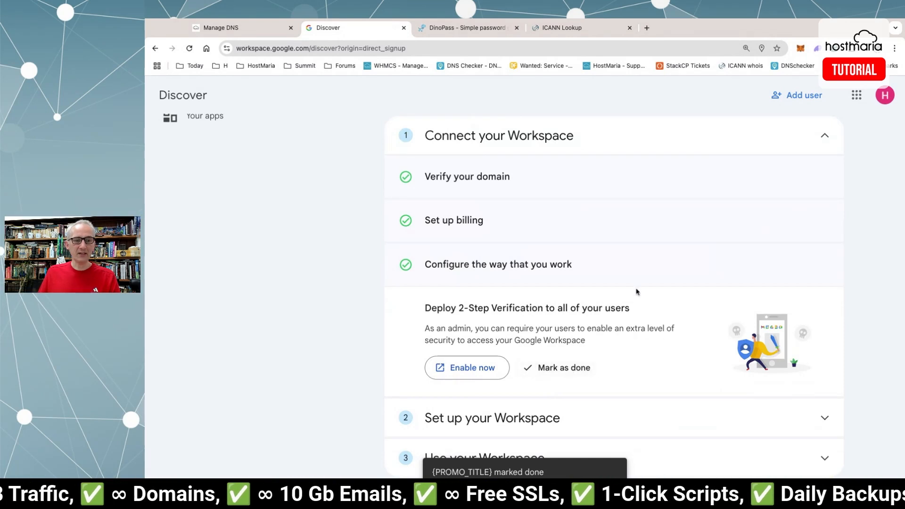
left_click(512, 424)
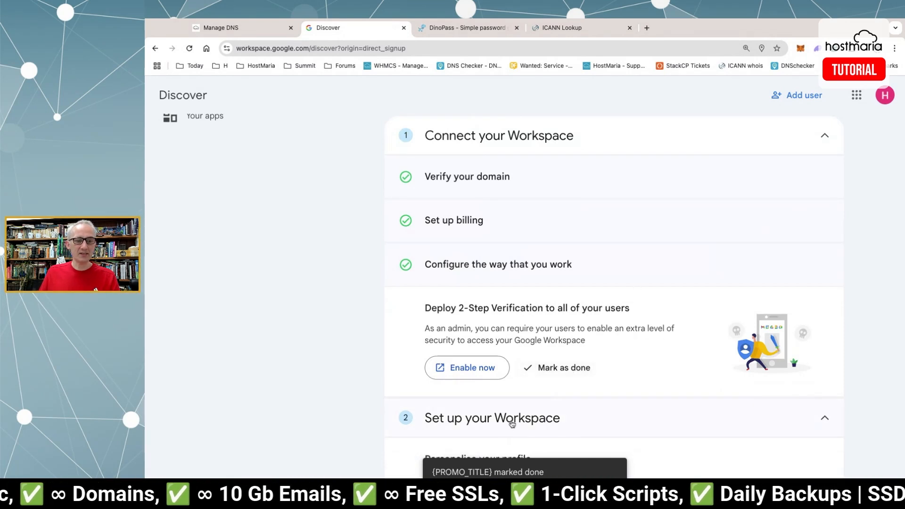
left_click(858, 95)
left_click(787, 160)
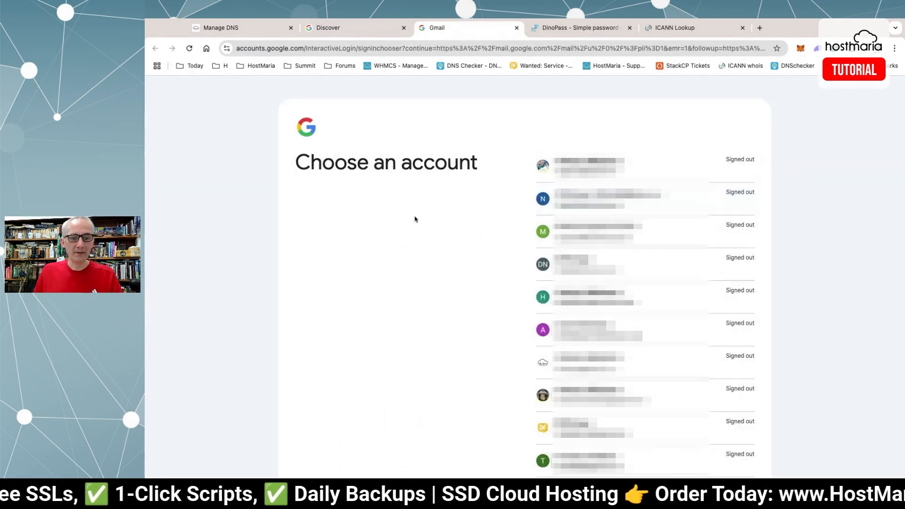
Choose another account and enter the new user's hostmariademo.com email address.
scroll(415, 218, "down", 5)
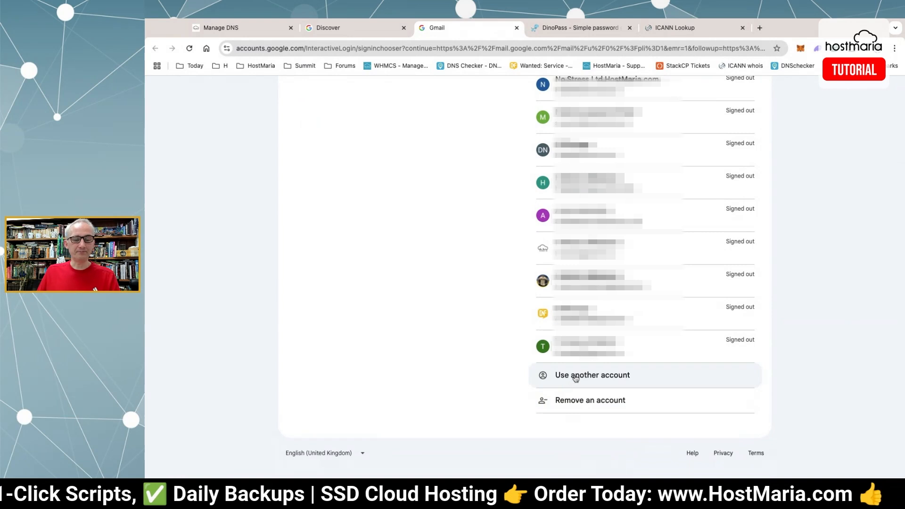
left_click(576, 377)
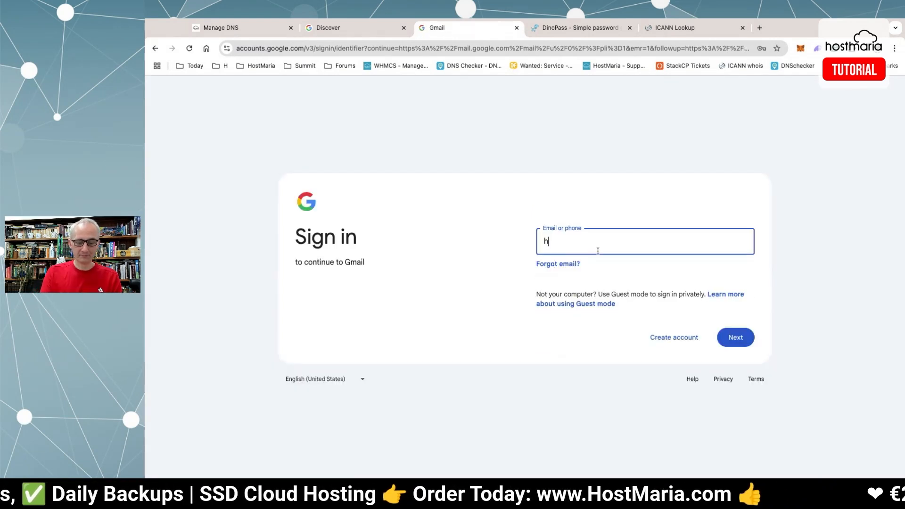
type("google-site-verification=eqjvOhJKb95luOiJup7eh7n3JLk3t7Nz9iDFxC48lCk")
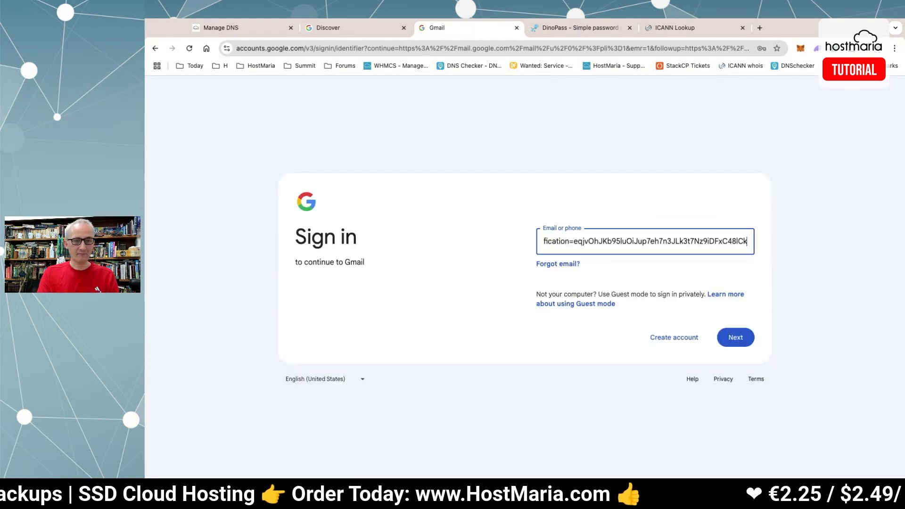
key("super+a")
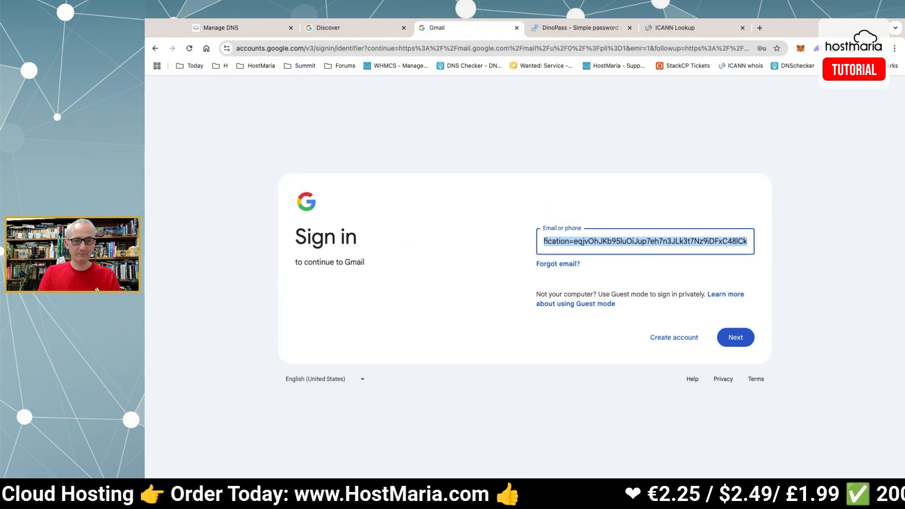
key("BackSpace")
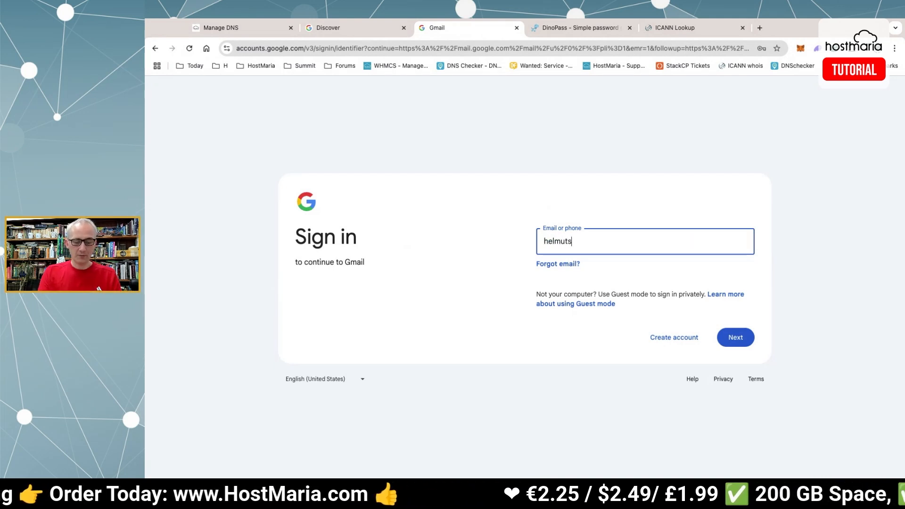
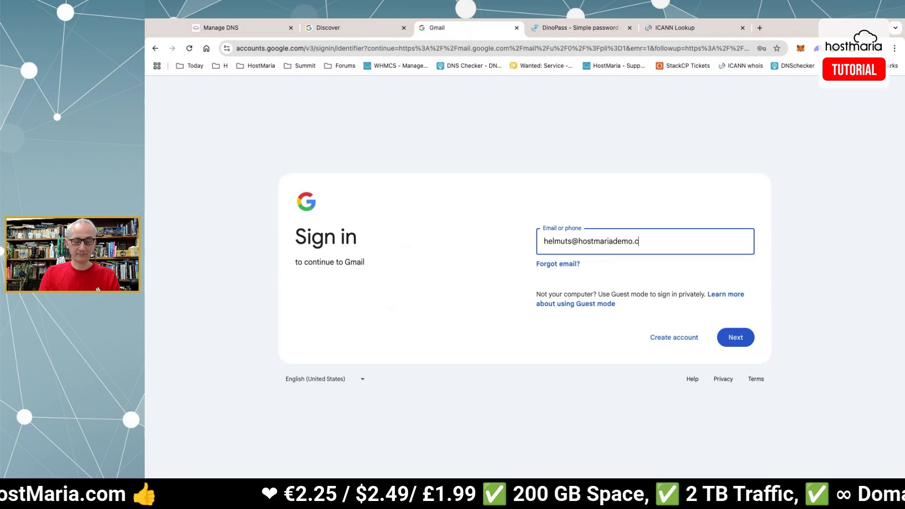
key("Return")
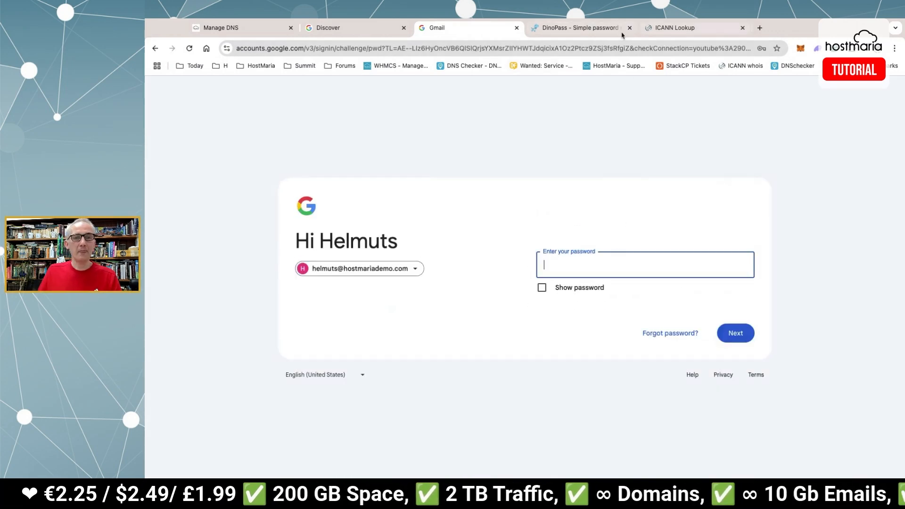
Copy the DinoPass-generated password and use it to sign in to Gmail.
left_click(579, 28)
left_click(690, 318)
double_click(690, 319)
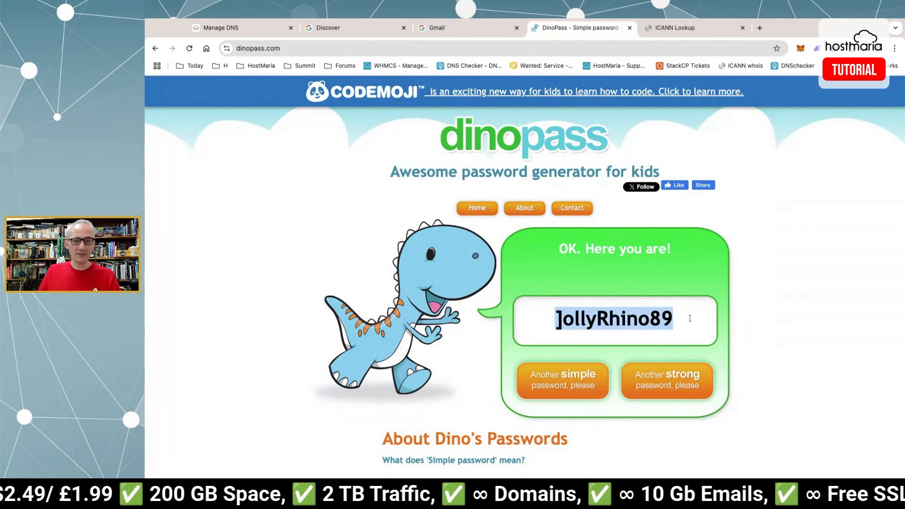
left_click(459, 27)
key("super+v")
left_click(737, 334)
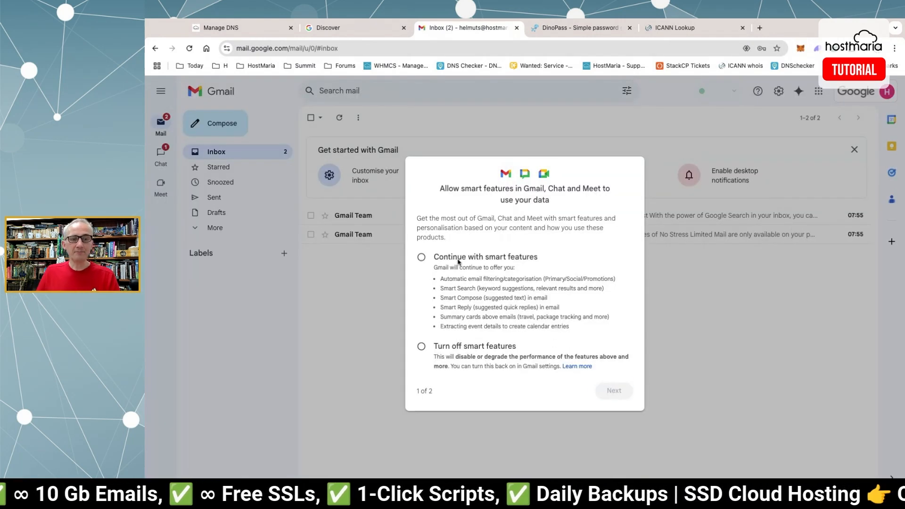
Keep Gmail smart features on and allow personalisation in other Google products.
left_click(456, 260)
left_click(613, 391)
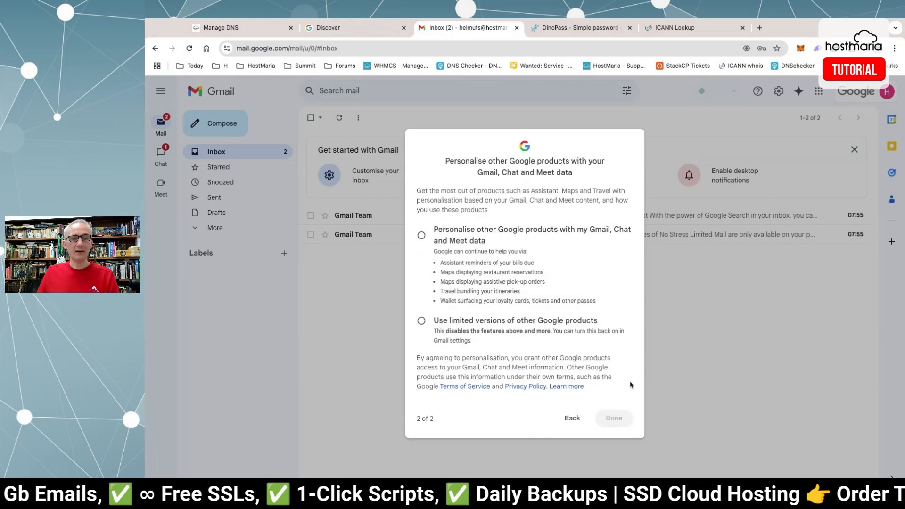
left_click(484, 236)
left_click(613, 418)
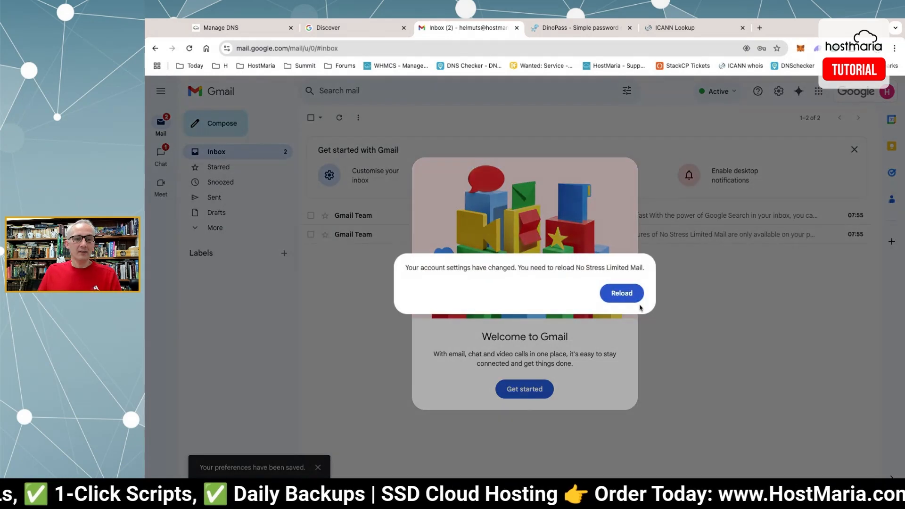
Reload Gmail to show the two welcome messages, then return to StackCP's Manage DNS page.
left_click(619, 294)
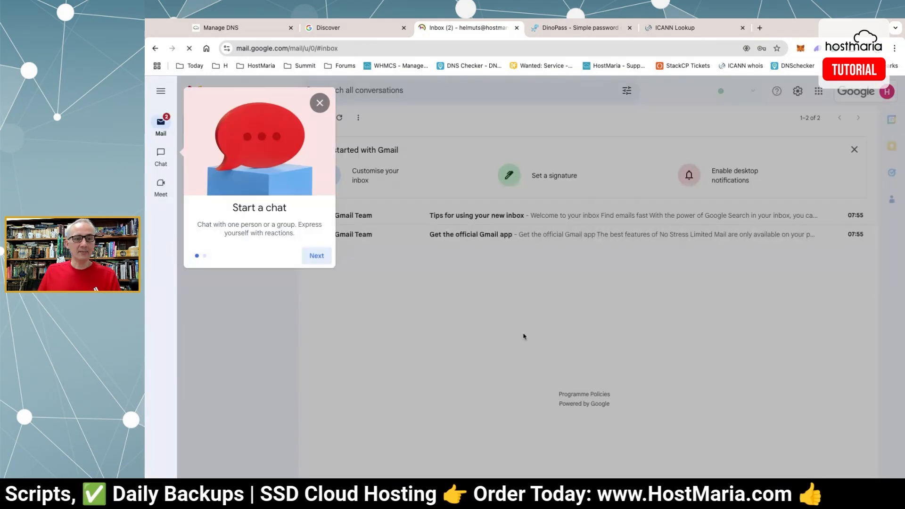
left_click(320, 102)
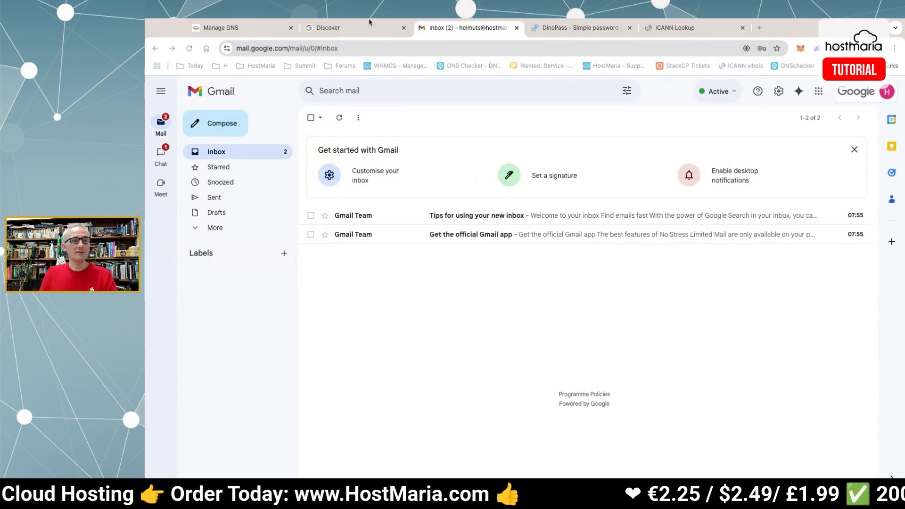
left_click(244, 37)
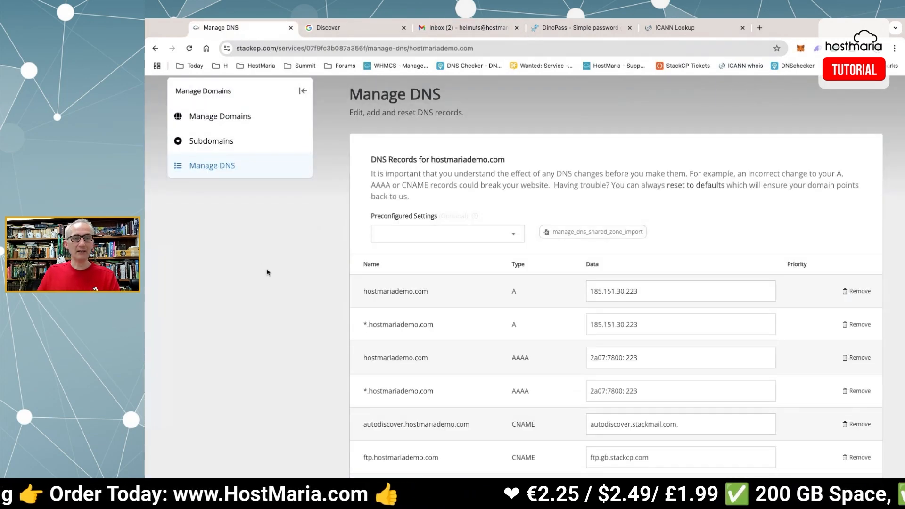
left_click(563, 37)
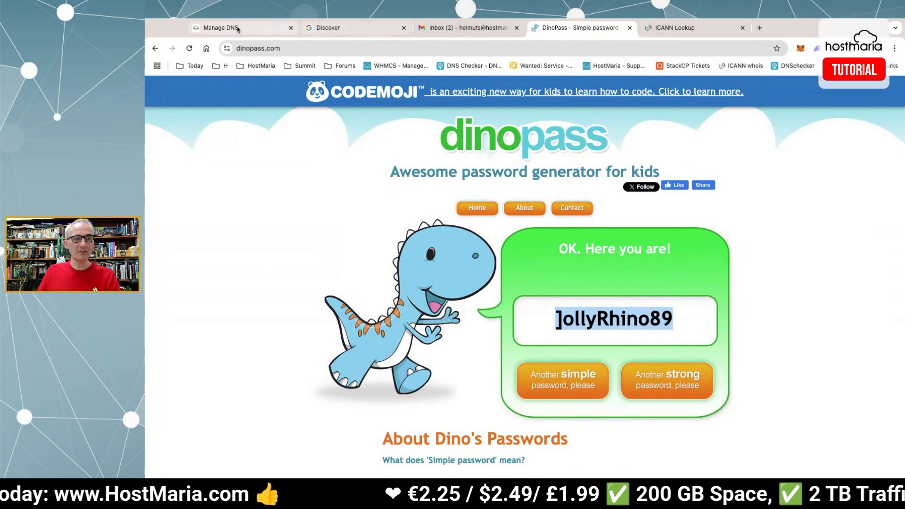
left_click(238, 29)
scroll(629, 198, "down", 6)
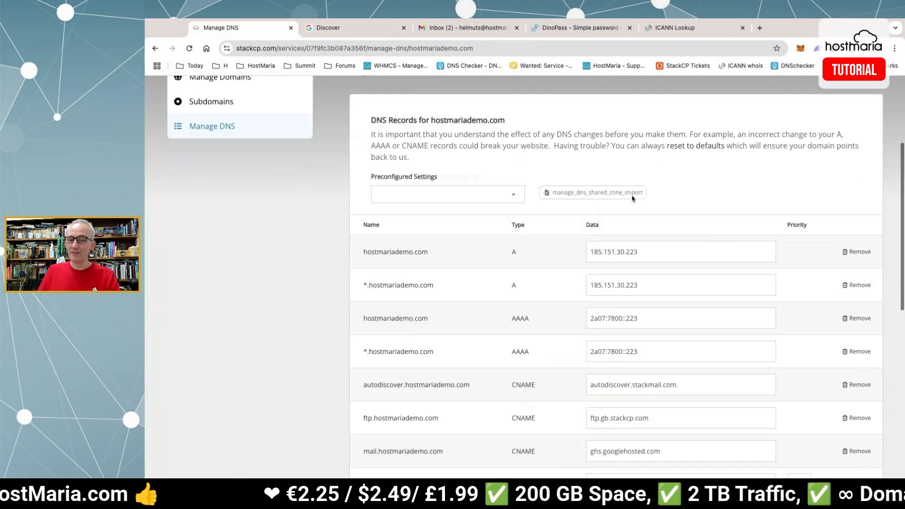